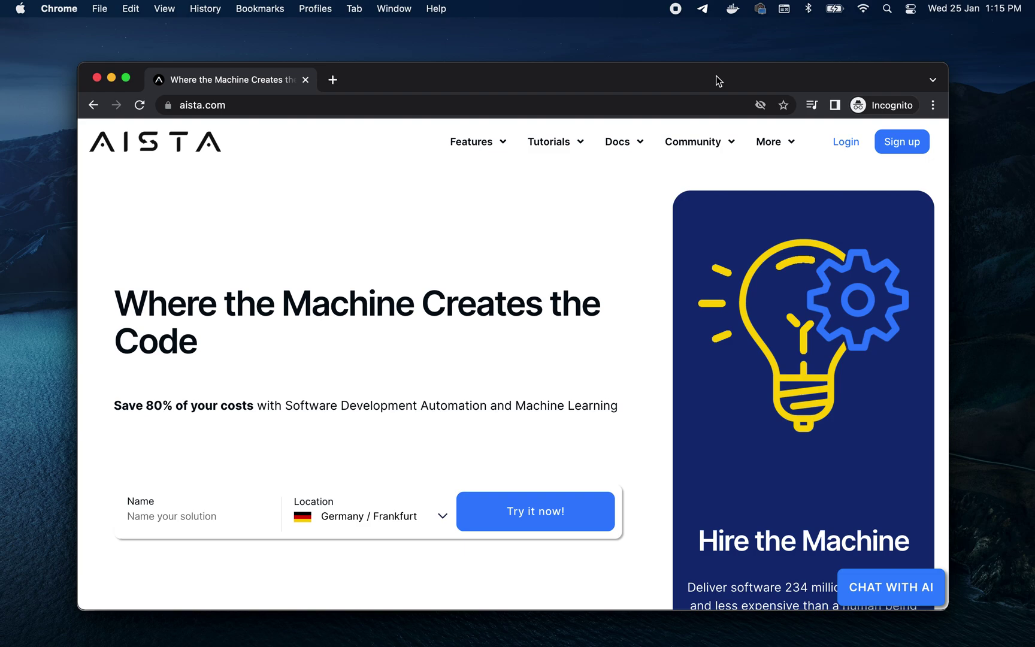
Step: Check the aista.com address and scroll through the home page
left_click(296, 106)
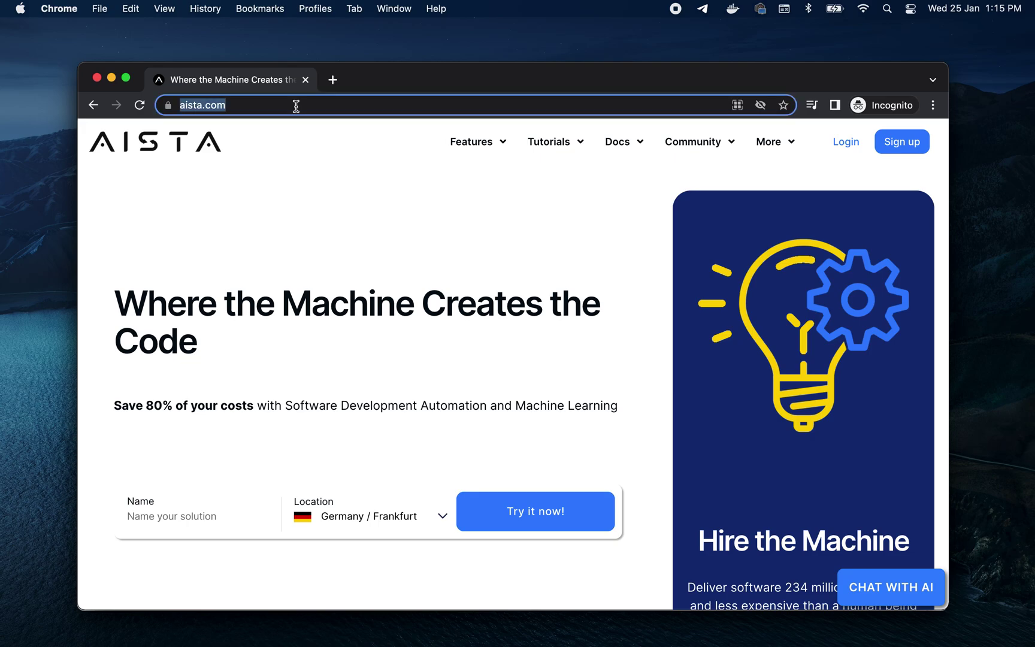
left_click(414, 247)
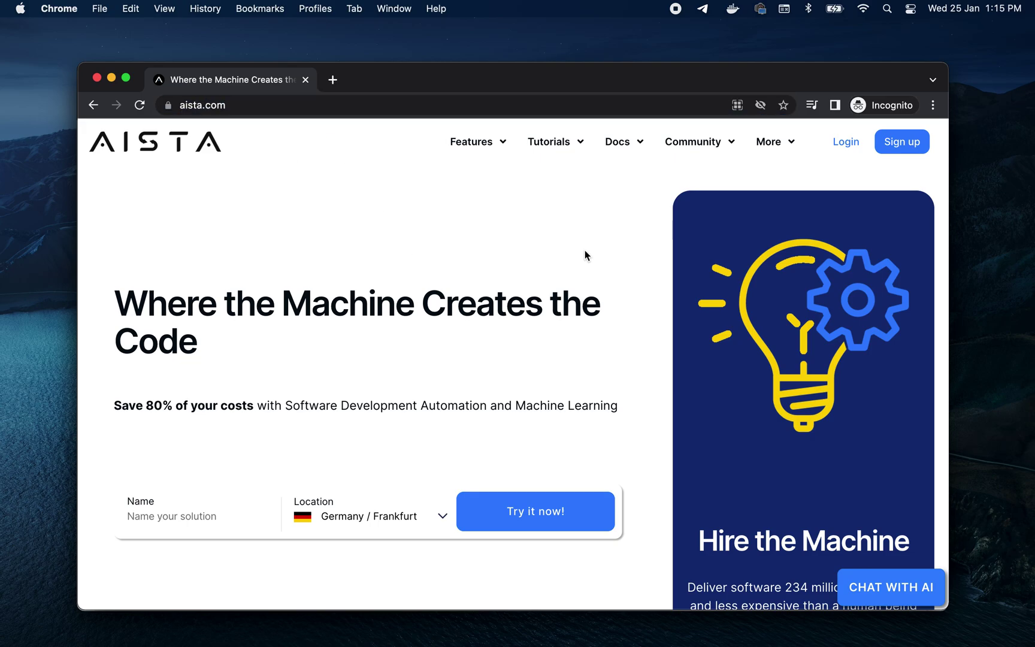
scroll(597, 259, "down", 6)
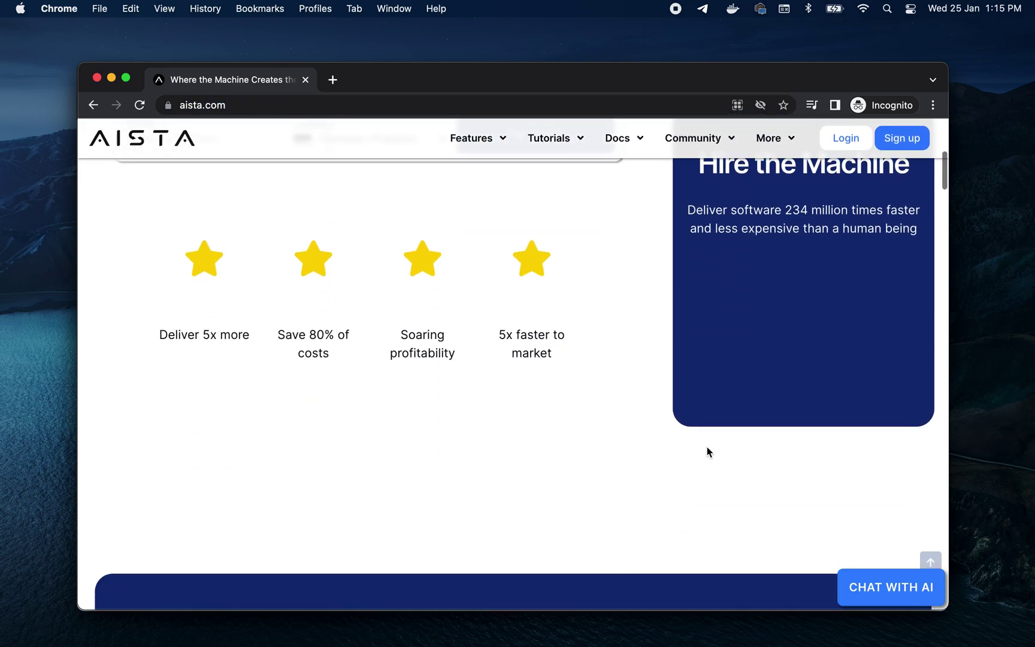
scroll(789, 477, "down", 2)
scroll(833, 473, "up", 4)
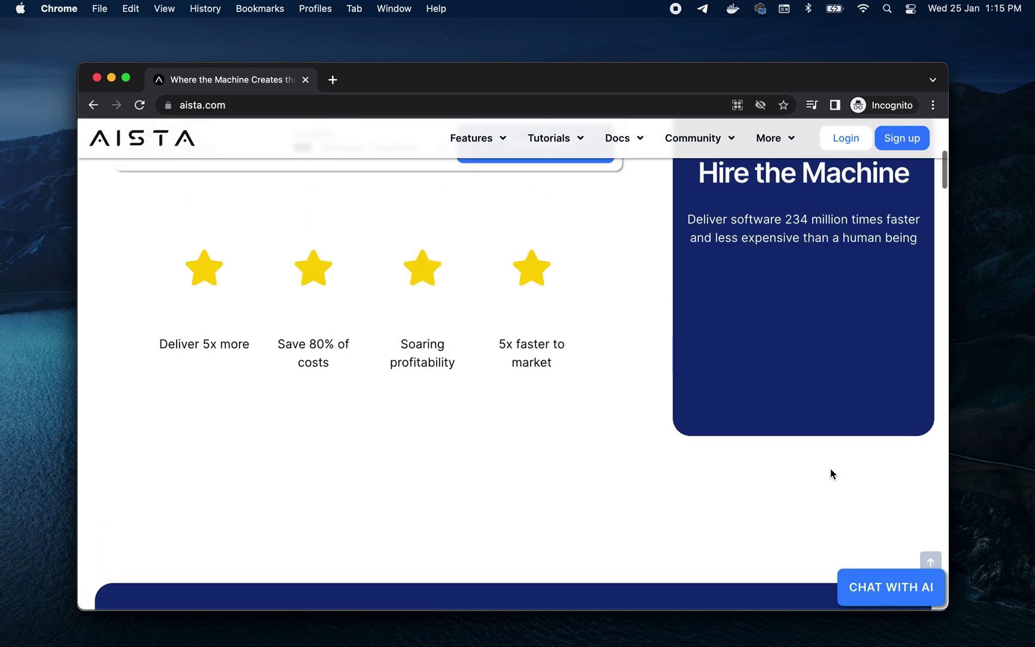
scroll(830, 473, "down", 1)
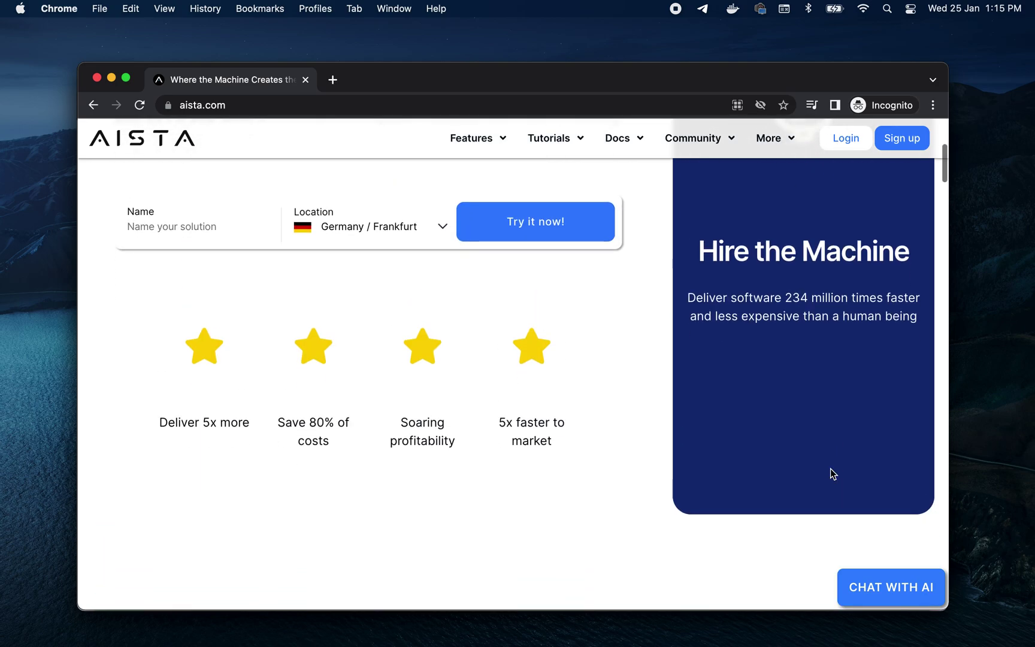
Step: Open the AI chatbot and ask 'Can you give me 3 nice recipes for dinner with fish and potato?'
left_click(899, 587)
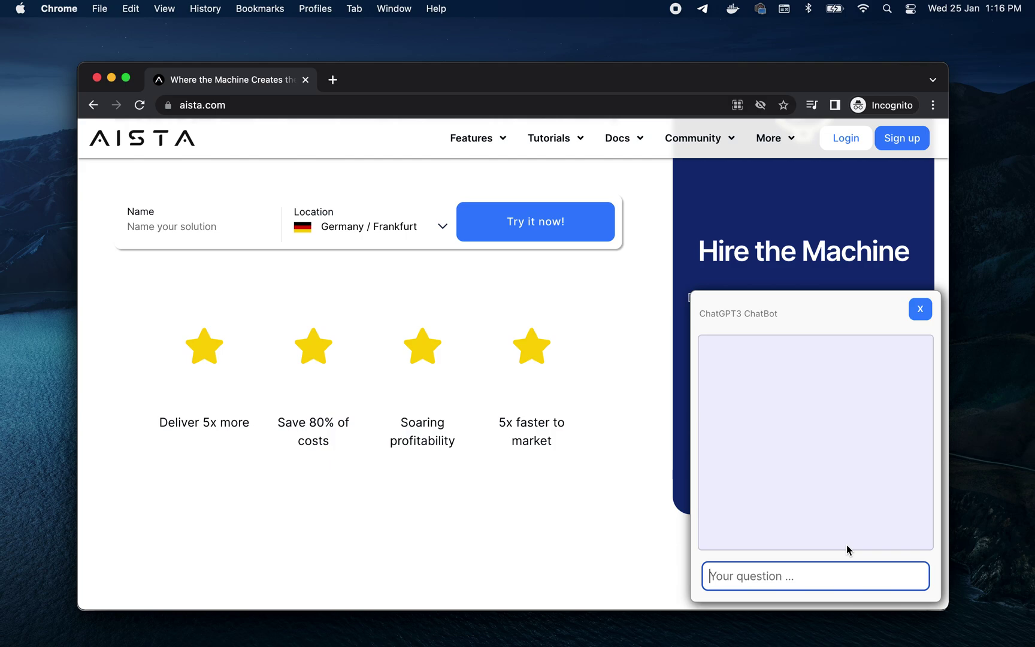
type("Can you ")
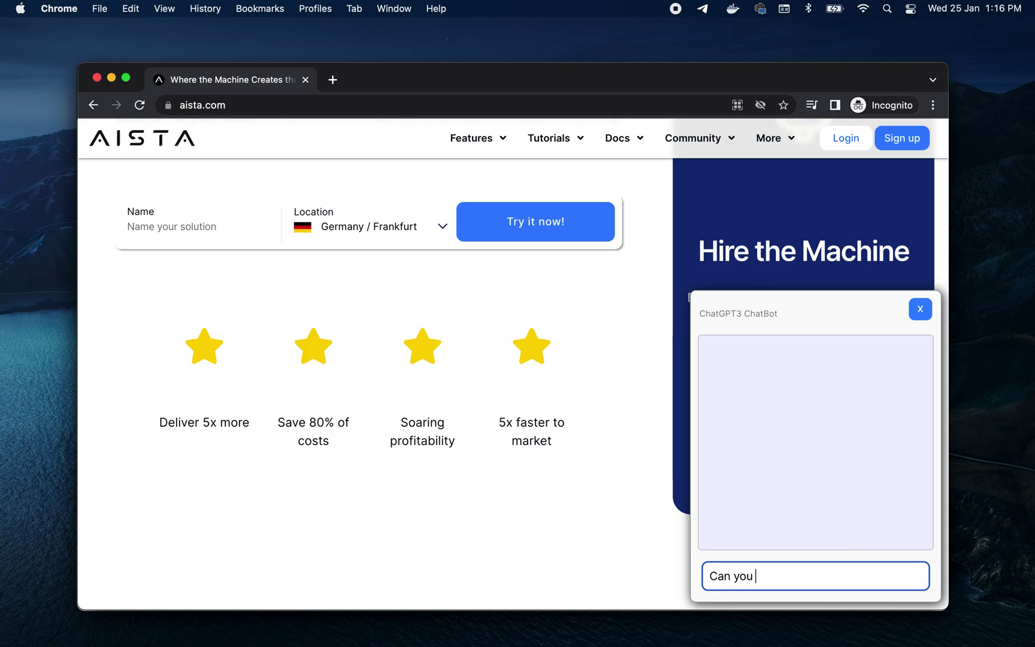
type("give me 3 nice recipees for")
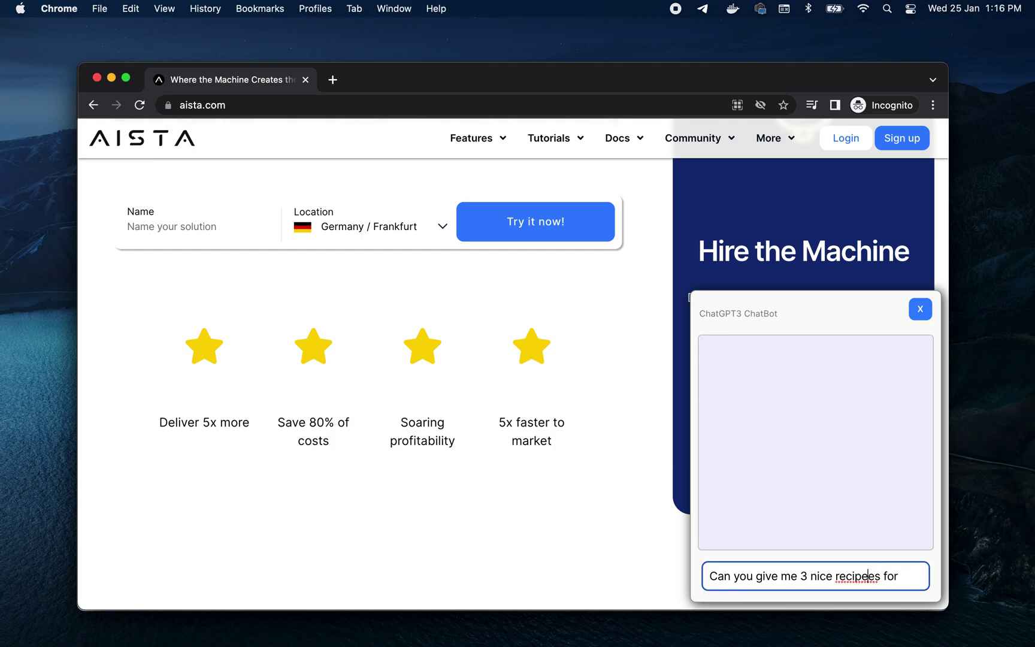
key("BackSpace")
key("super+Right")
type("dinner with")
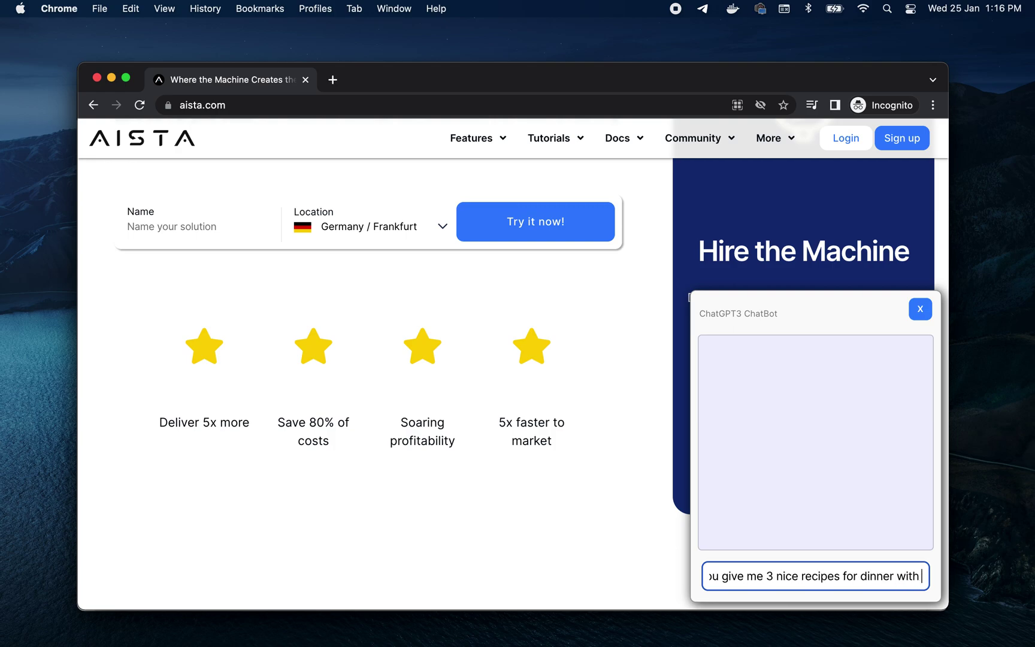
type(" fish and potato?")
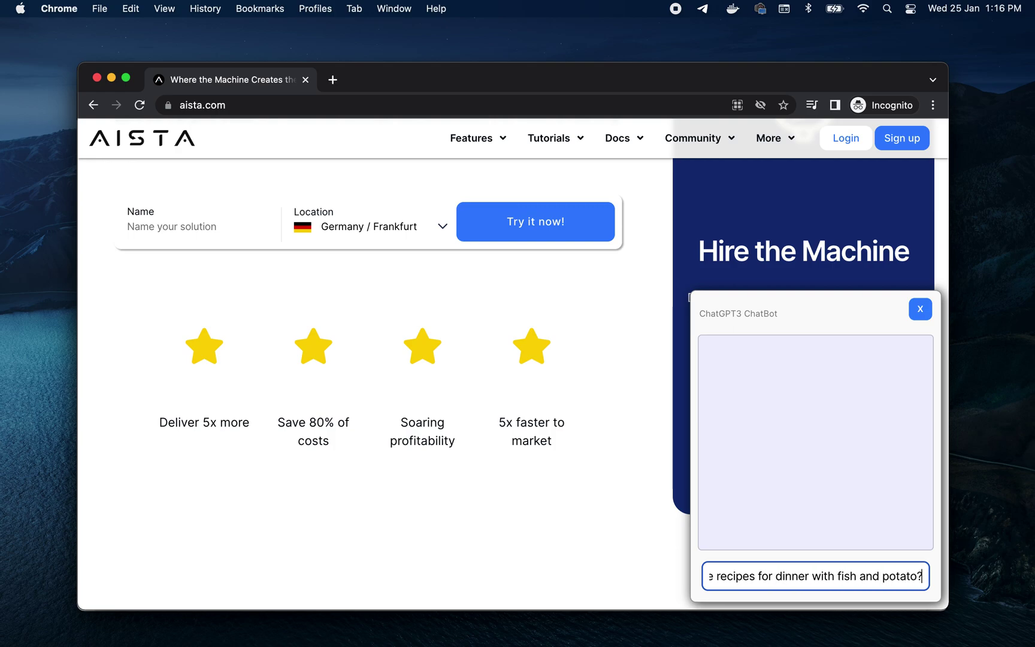
key("Return")
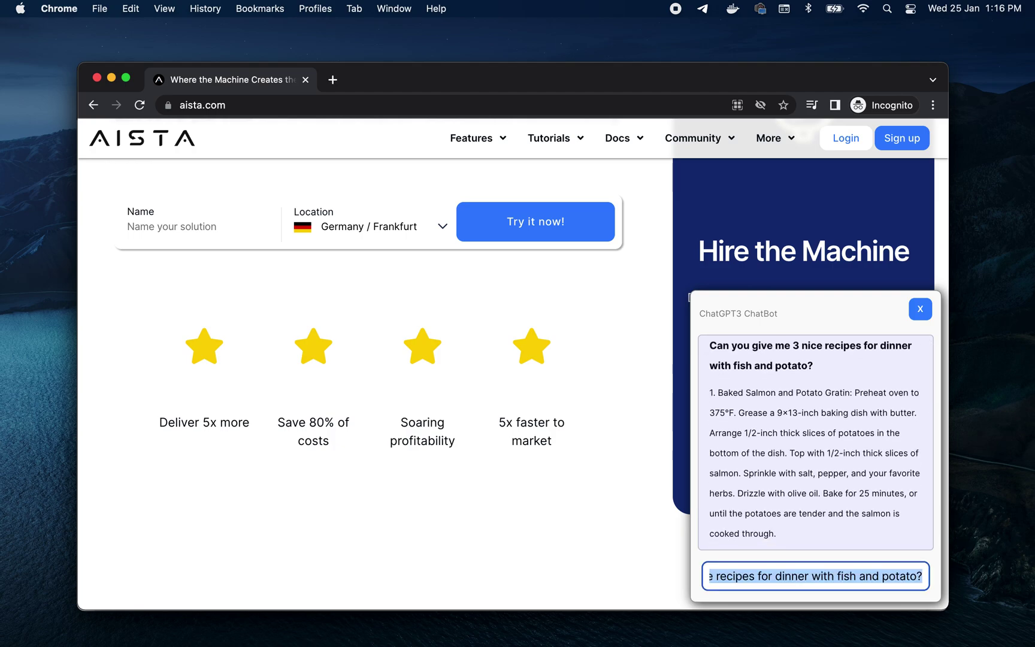
Step: Scroll through the three-recipe reply down to Fish and Potato Chowder
scroll(827, 469, "down", 5)
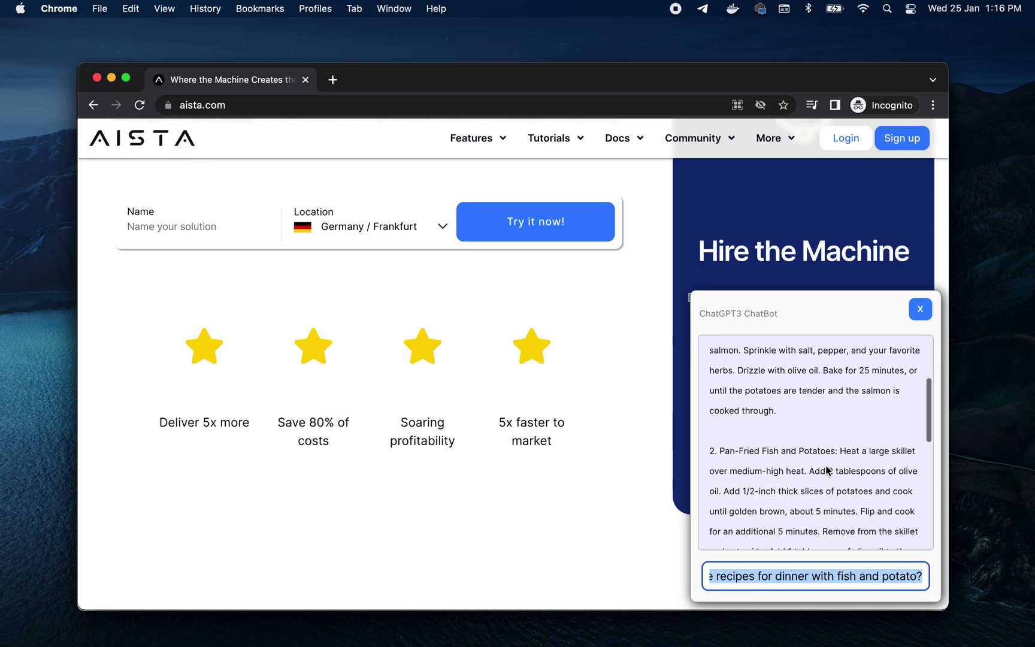
scroll(826, 470, "down", 4)
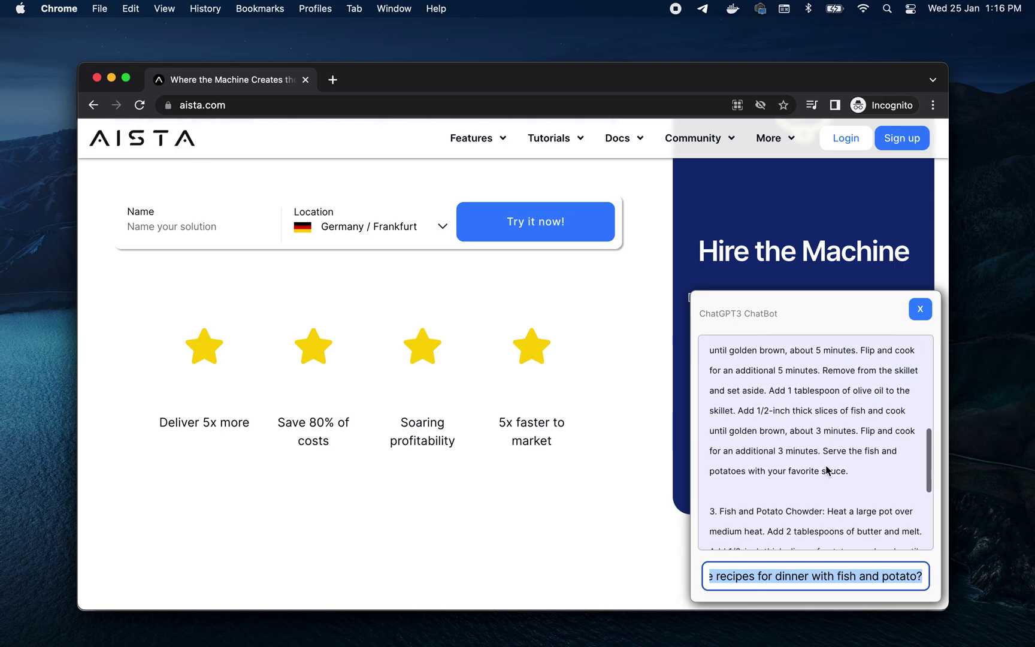
scroll(827, 469, "down", 3)
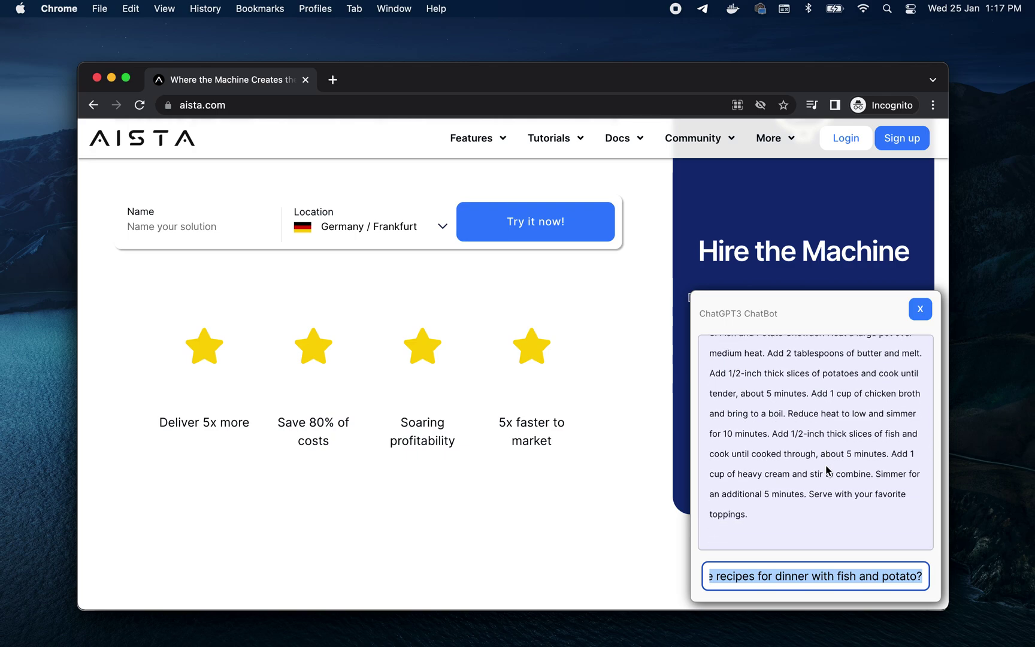
Step: Ask the chatbot 'Give me one paragraph about Albert Einstein'
type("W")
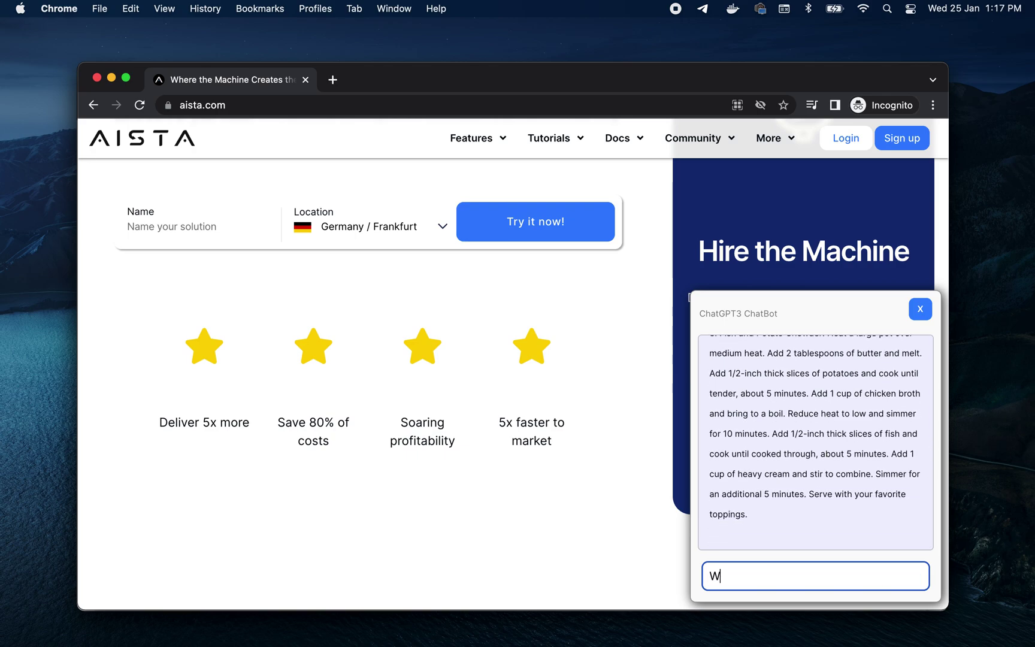
key("BackSpace")
type("Give me one paragraph ")
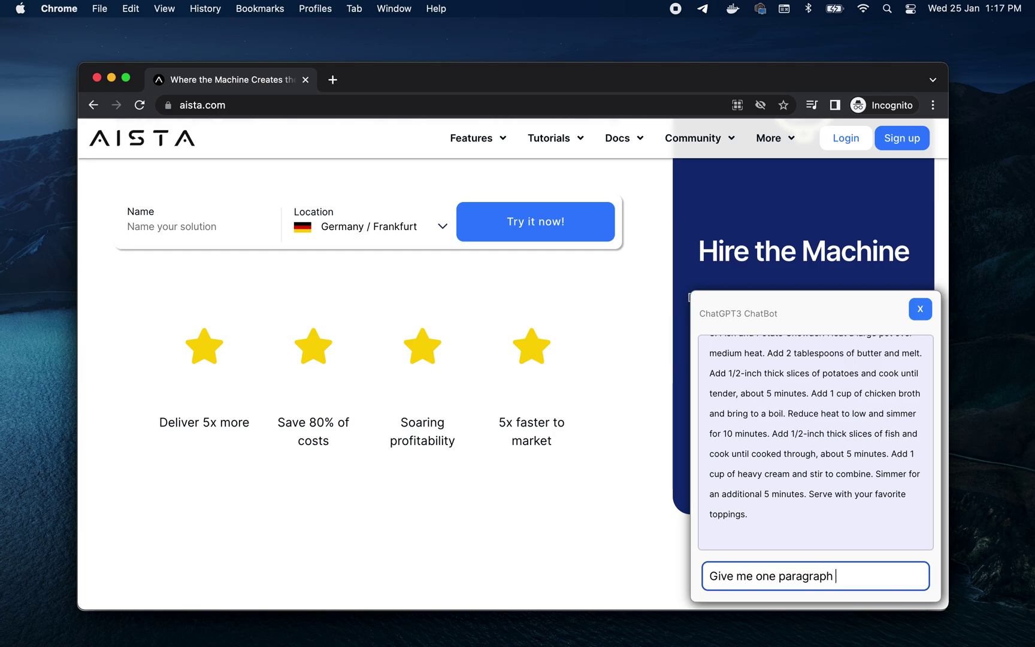
type("about Albert ")
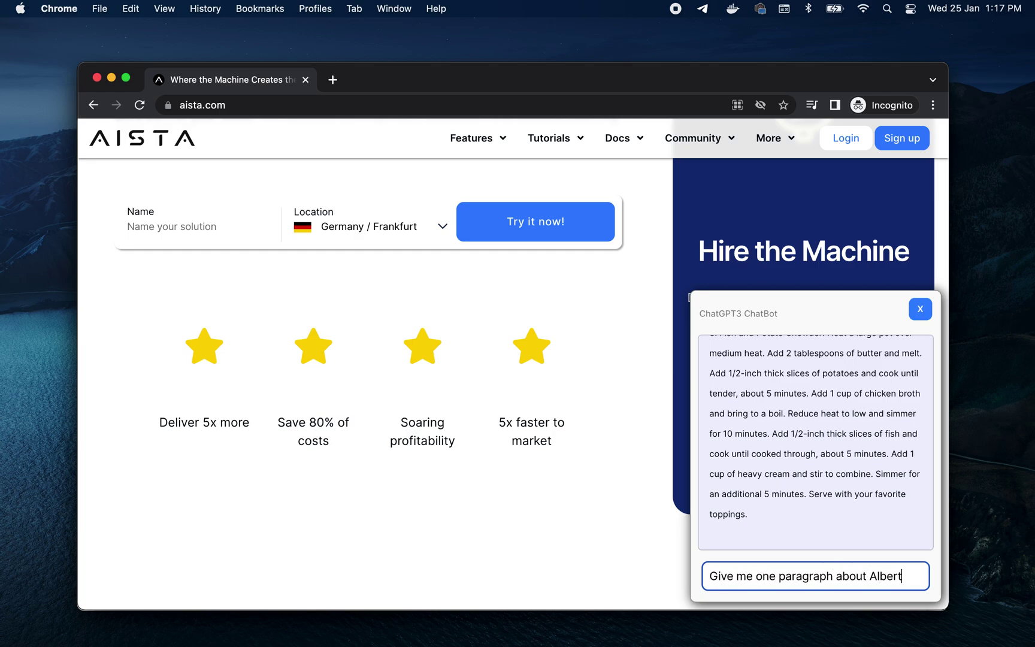
type("Einstein")
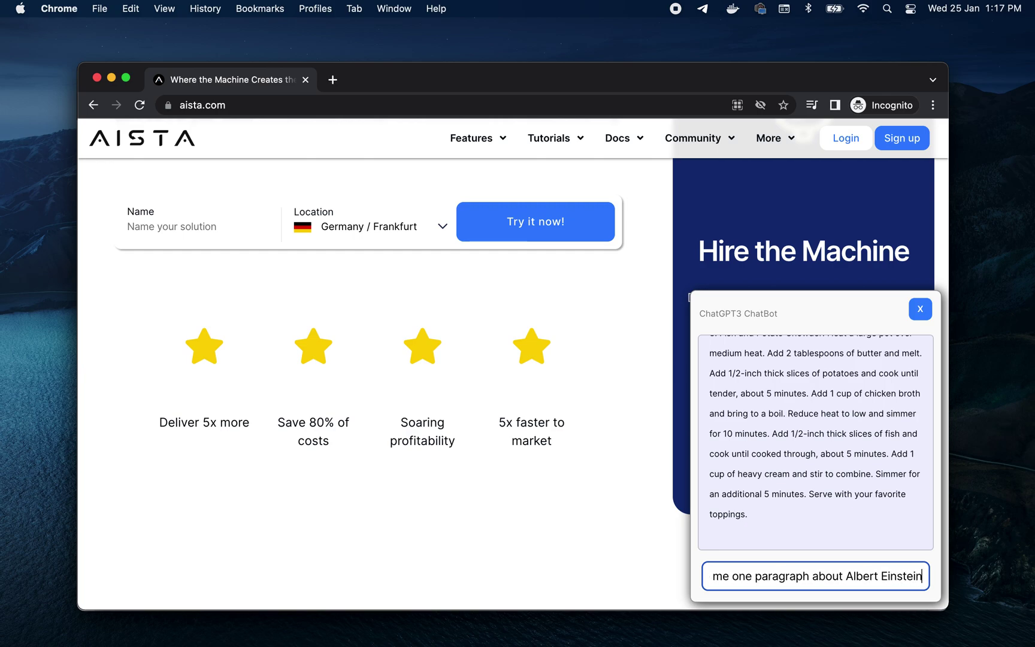
key("Return")
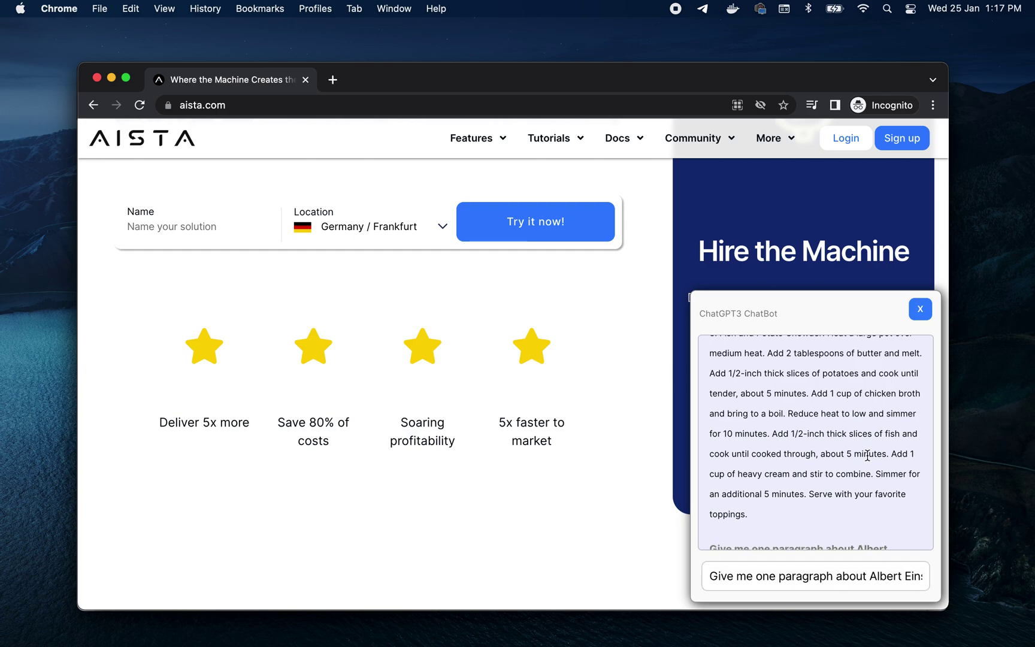
Step: Scroll through the Einstein paragraph covering relativity and his 1921 Nobel Prize
scroll(847, 446, "down", 2)
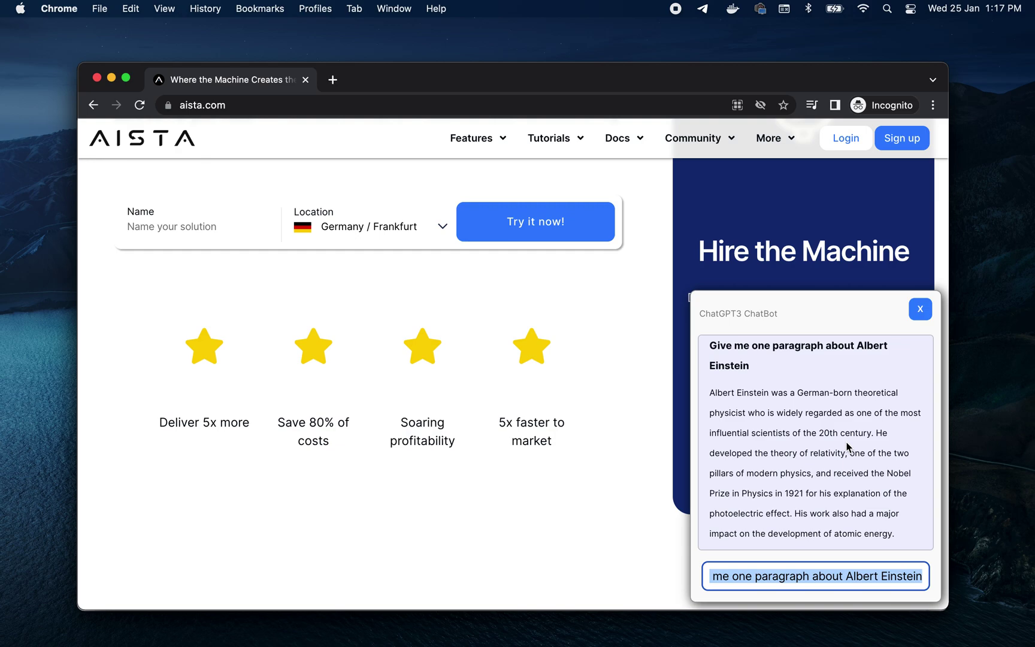
scroll(847, 444, "down", 1)
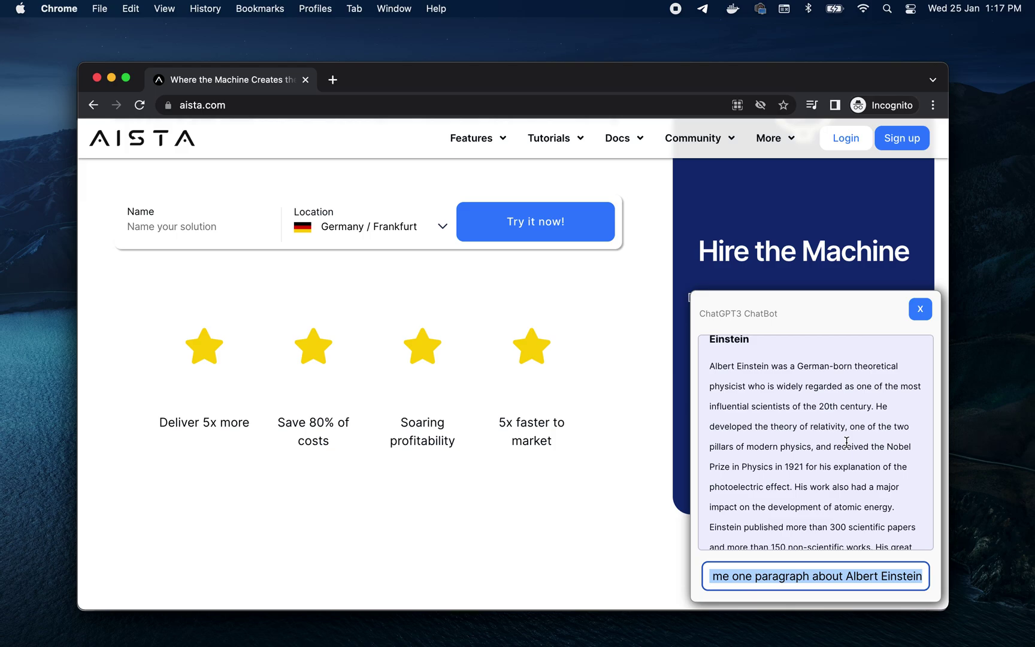
scroll(847, 442, "down", 3)
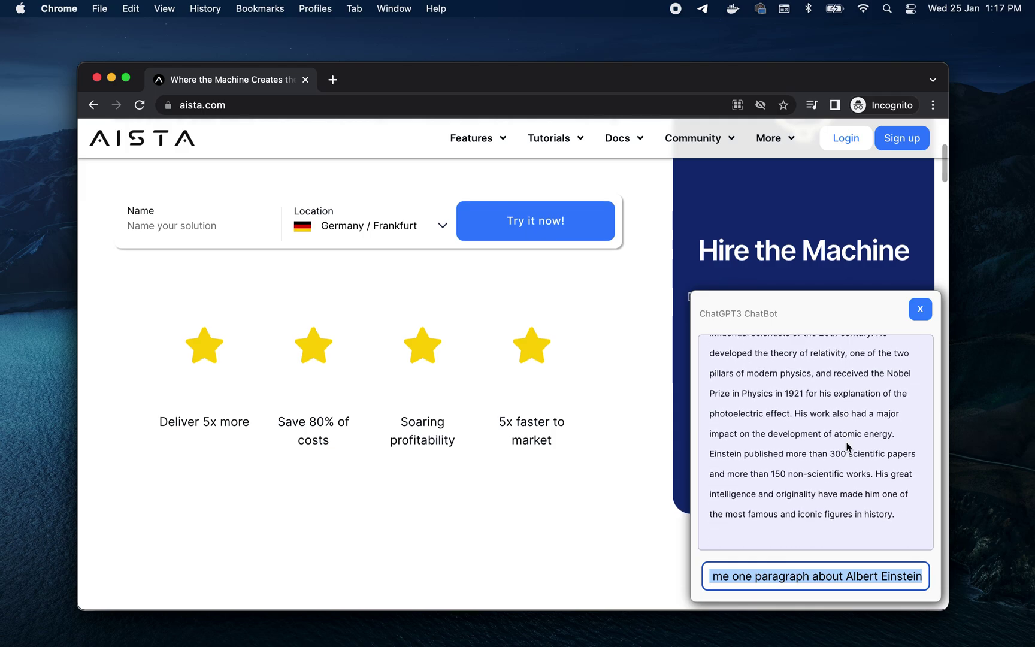
scroll(847, 444, "up", 4)
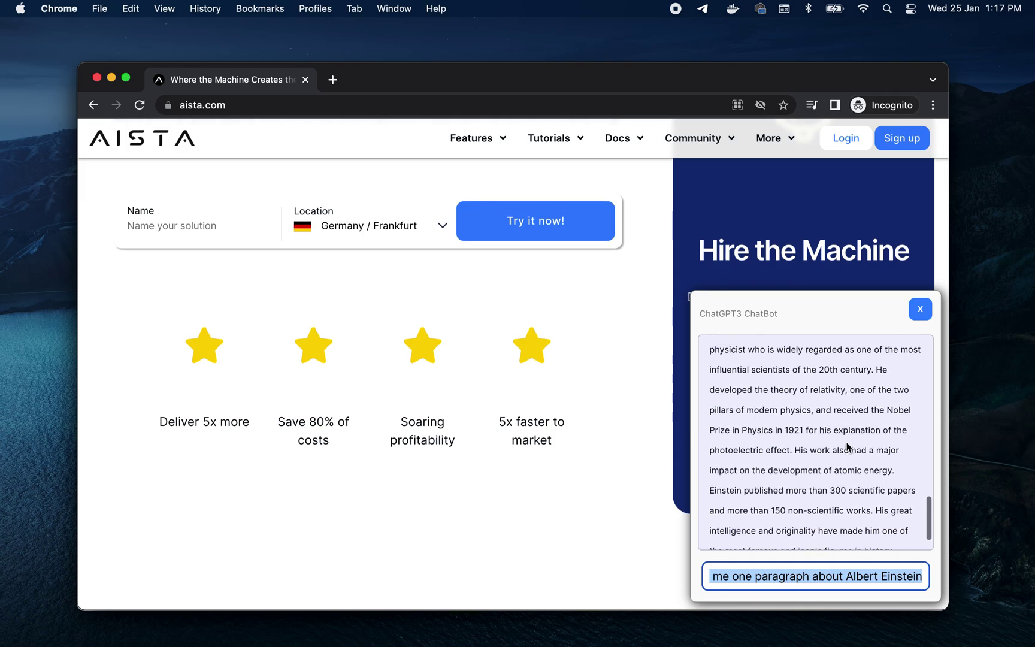
scroll(847, 445, "down", 1)
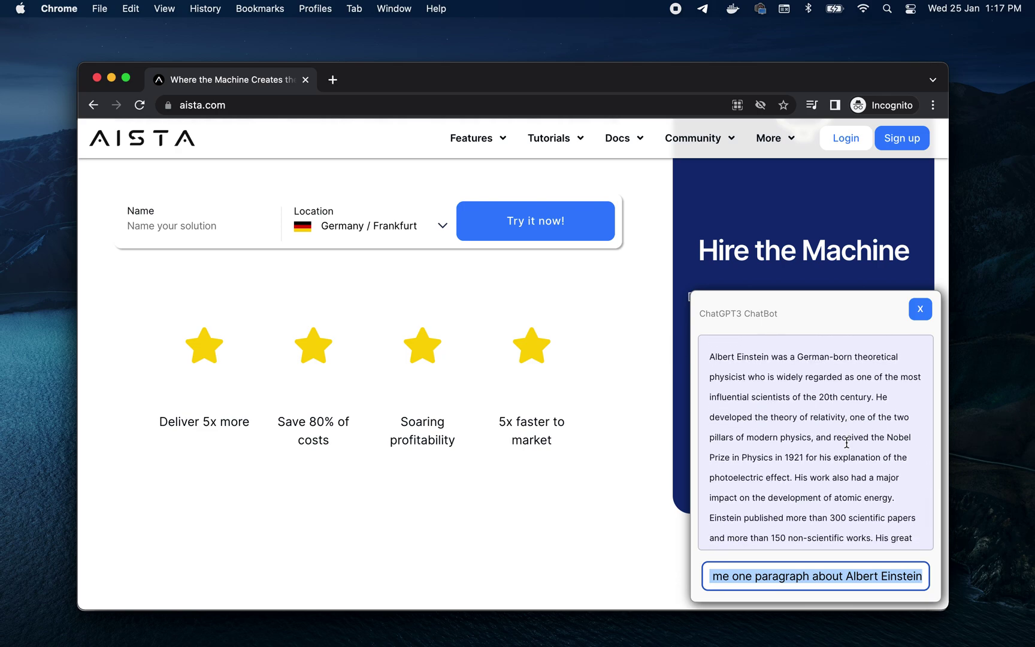
scroll(847, 444, "down", 3)
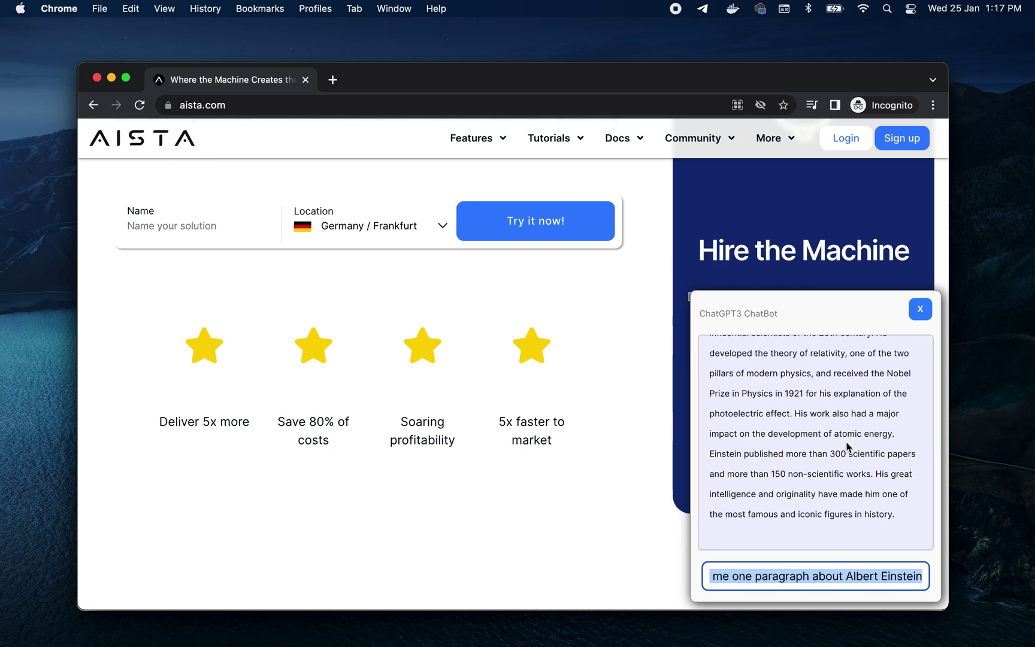
Step: Ask 'Explain e equal mc squared to me like as if I was 5' and read the reply
type("Explain ")
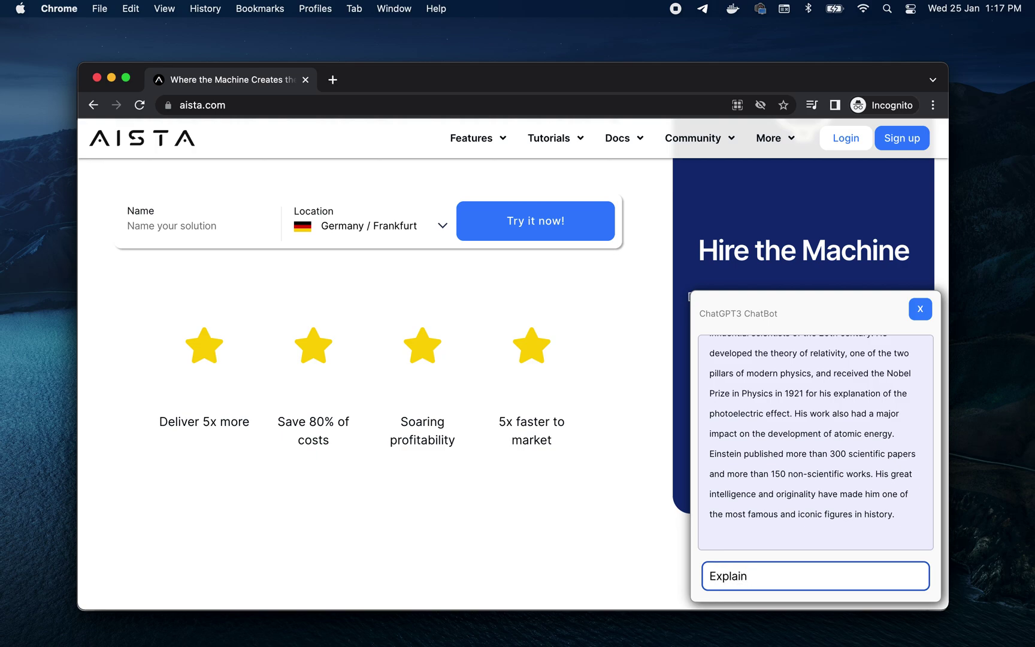
type("e equal m")
type("c")
type("c square")
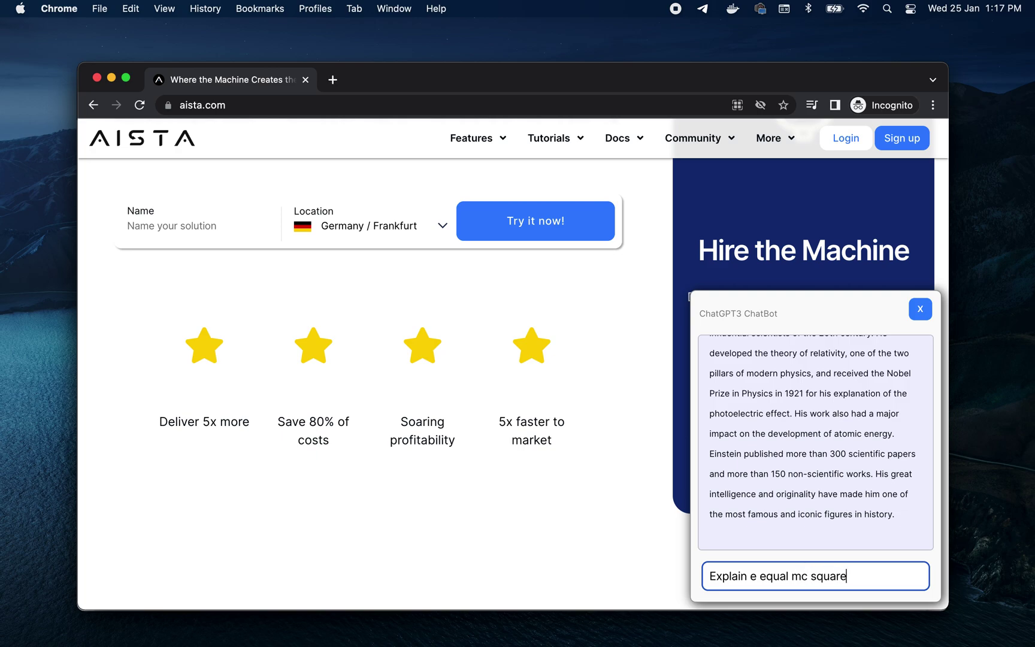
type("d to me like")
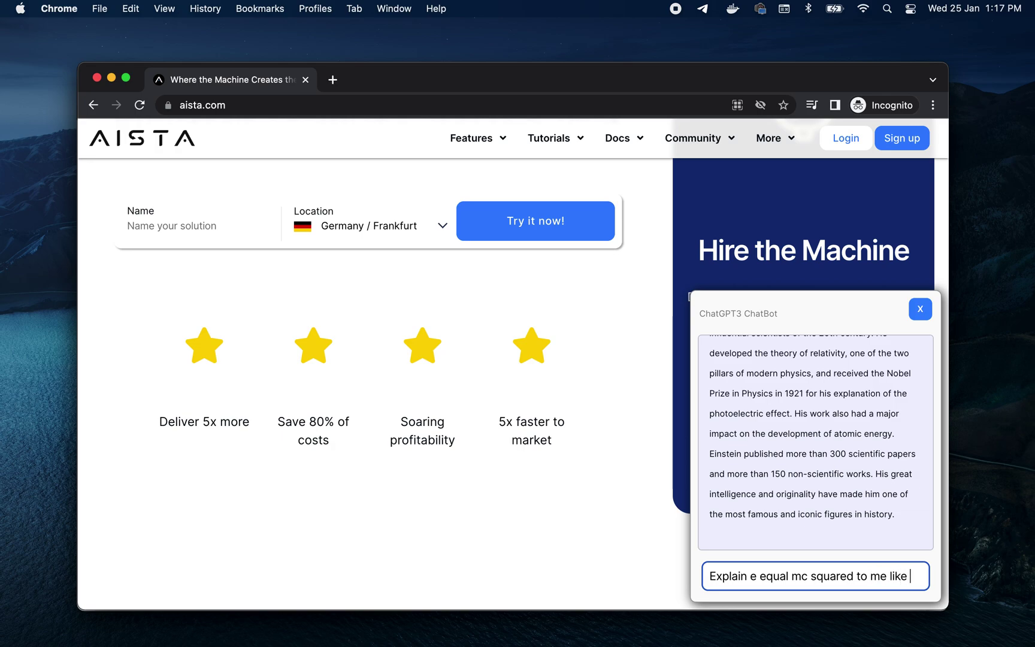
type(" as if I was")
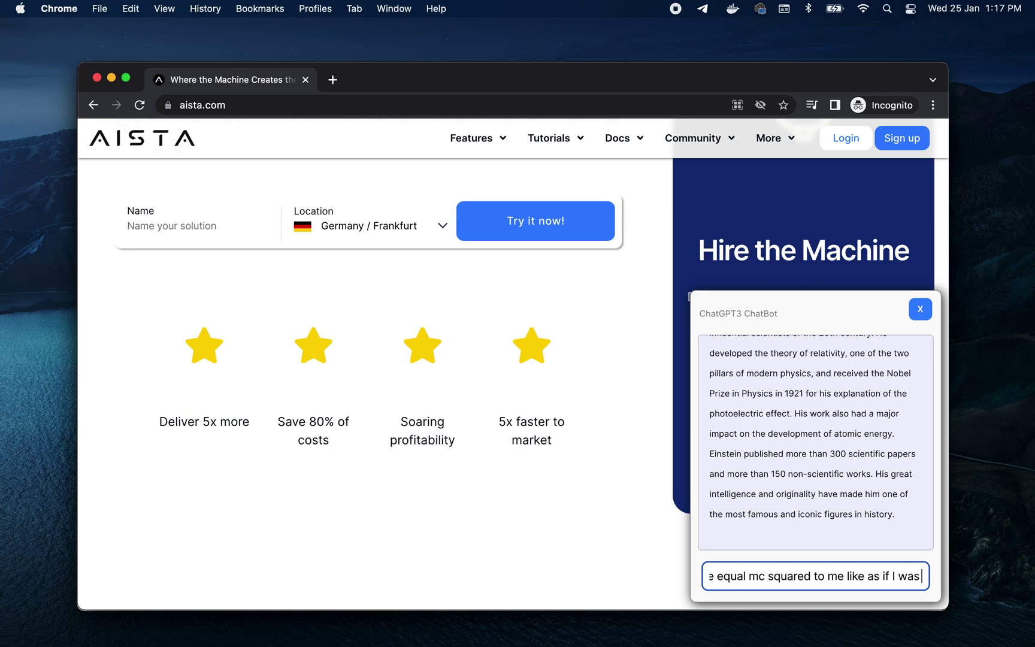
key("Return")
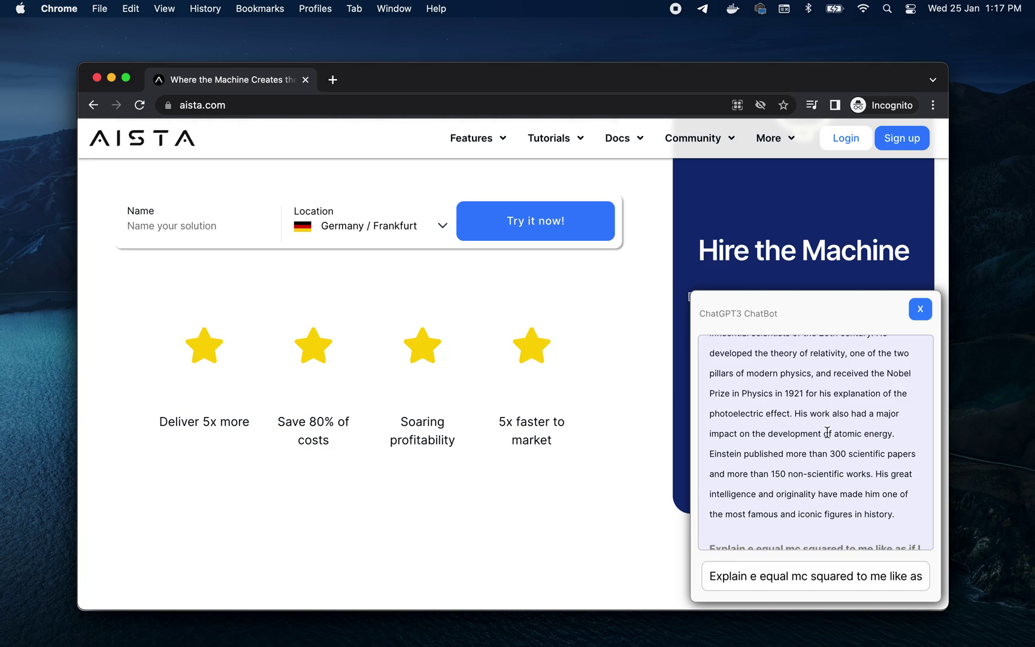
scroll(827, 433, "down", 2)
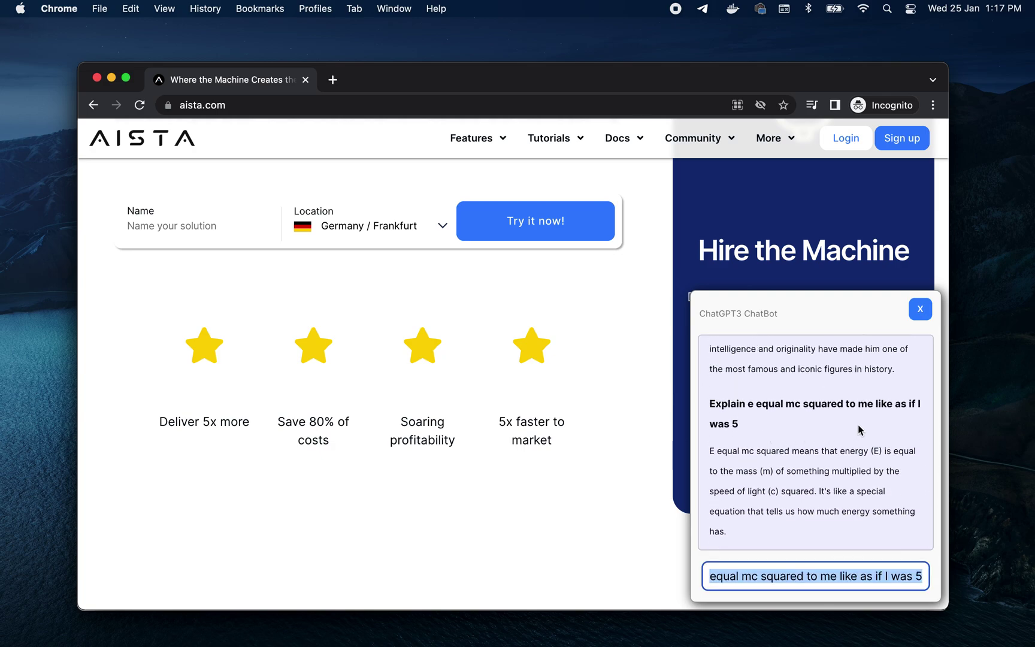
scroll(857, 425, "down", 1)
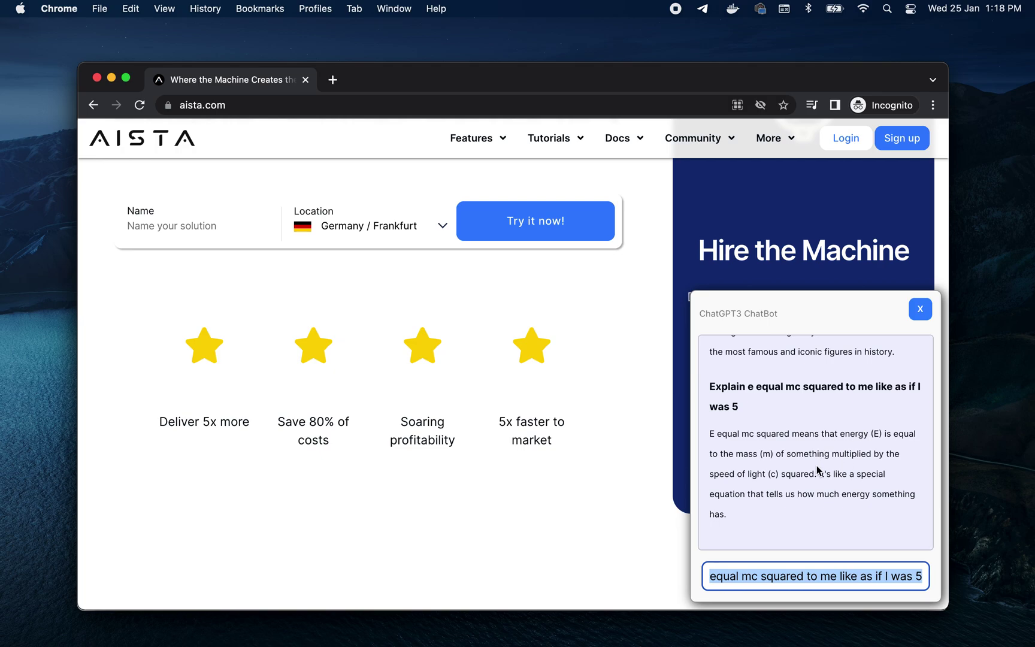
scroll(813, 526, "down", 1)
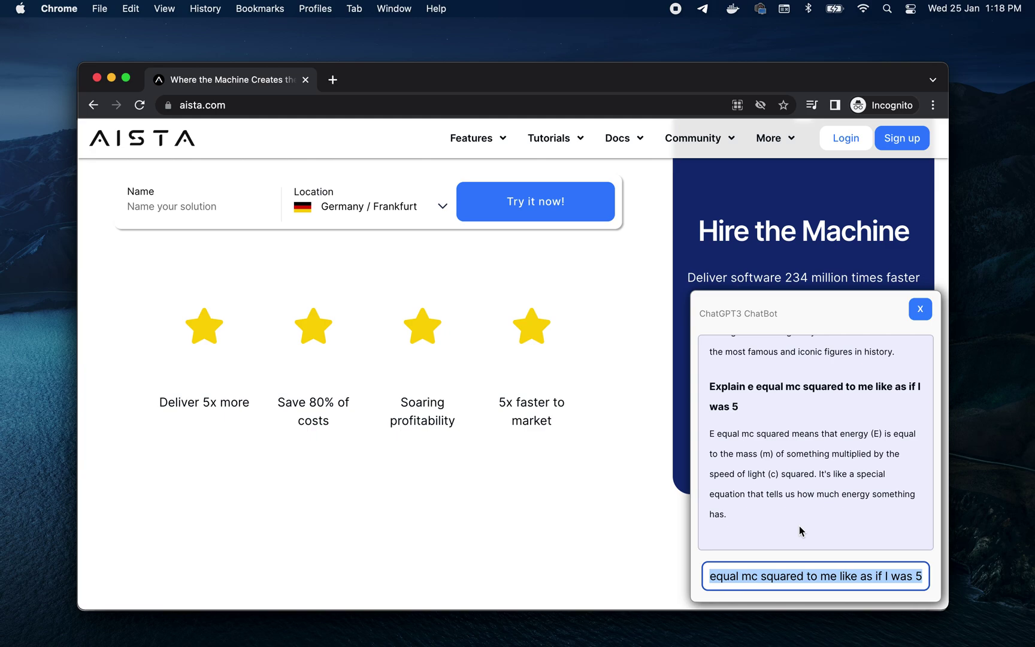
Step: Ask 'Elaborate on space time' and scroll through the four-dimensional continuum answer
type("El")
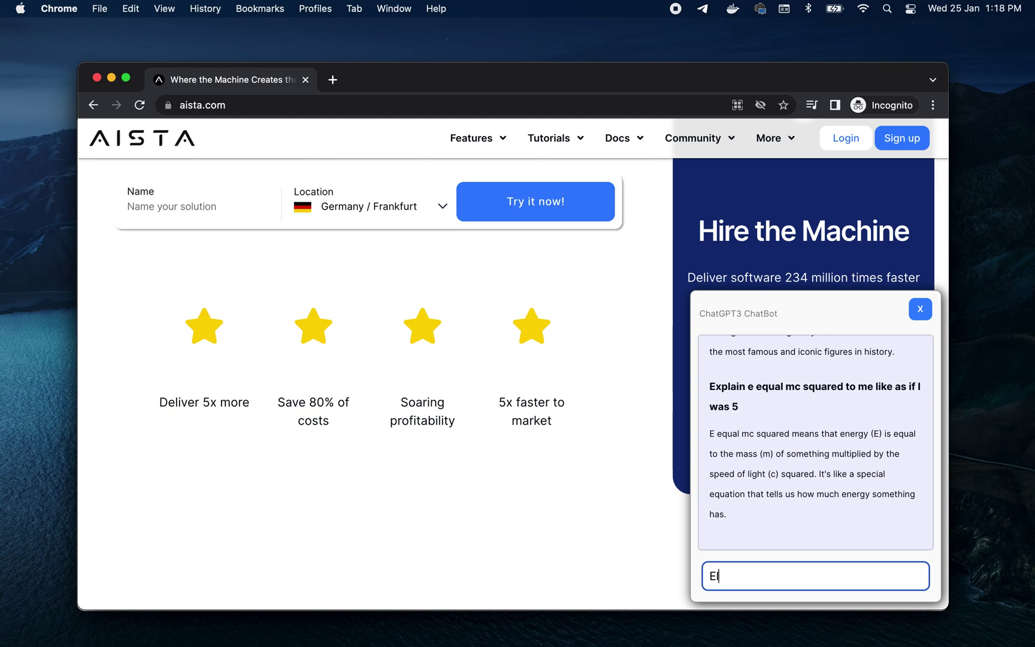
type("aborate on space time")
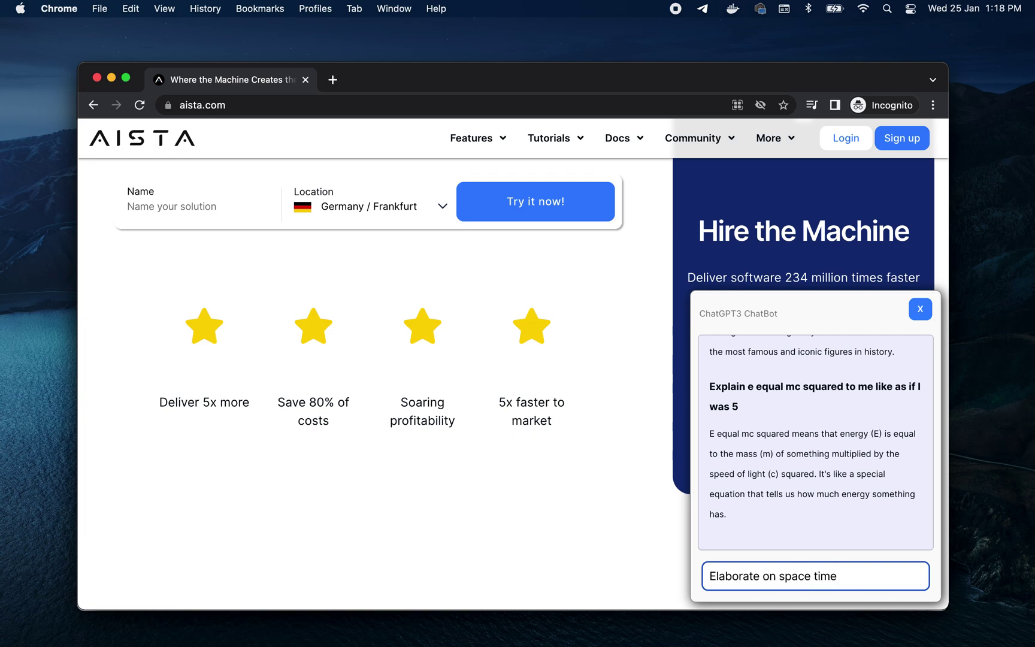
key("Return")
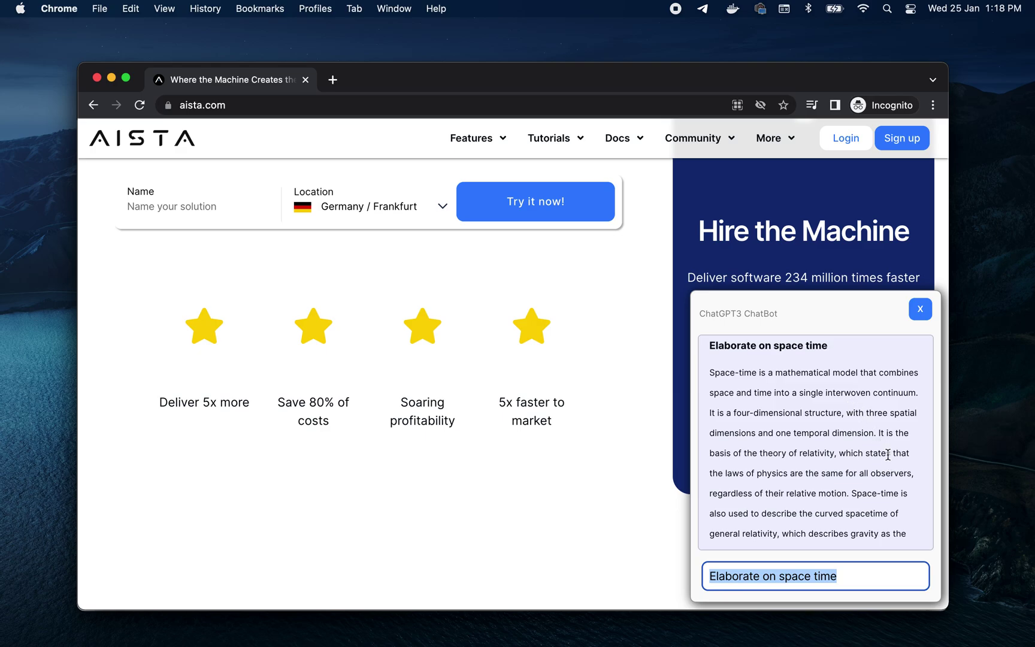
scroll(888, 452, "down", 3)
scroll(888, 452, "down", 1)
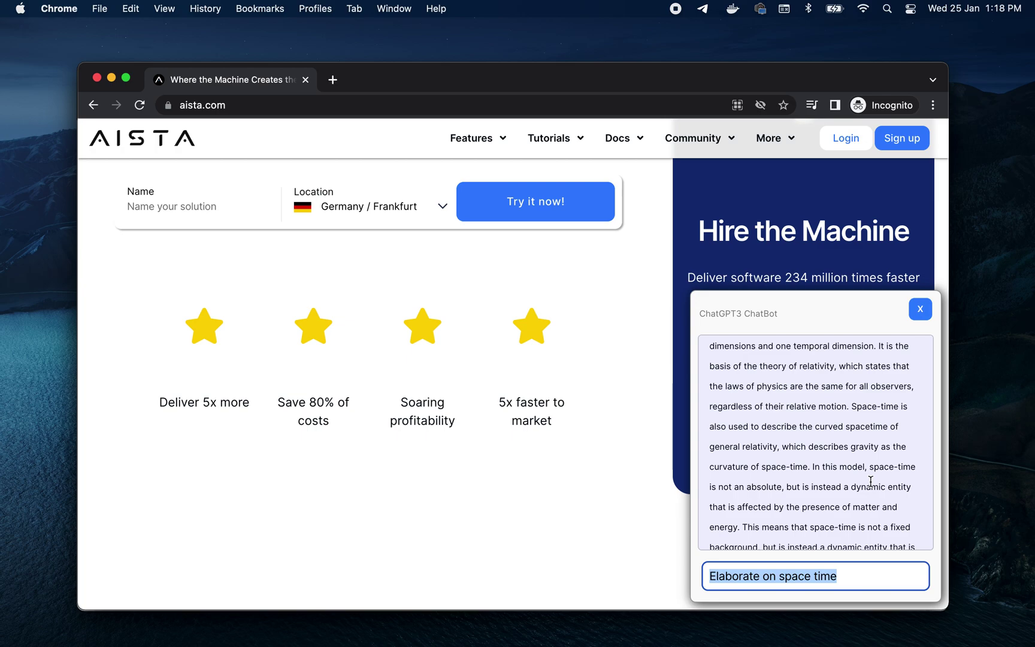
Step: Append 'in one paragraph and explain it as if I was 5 years old', send, then close the chat
key("Right")
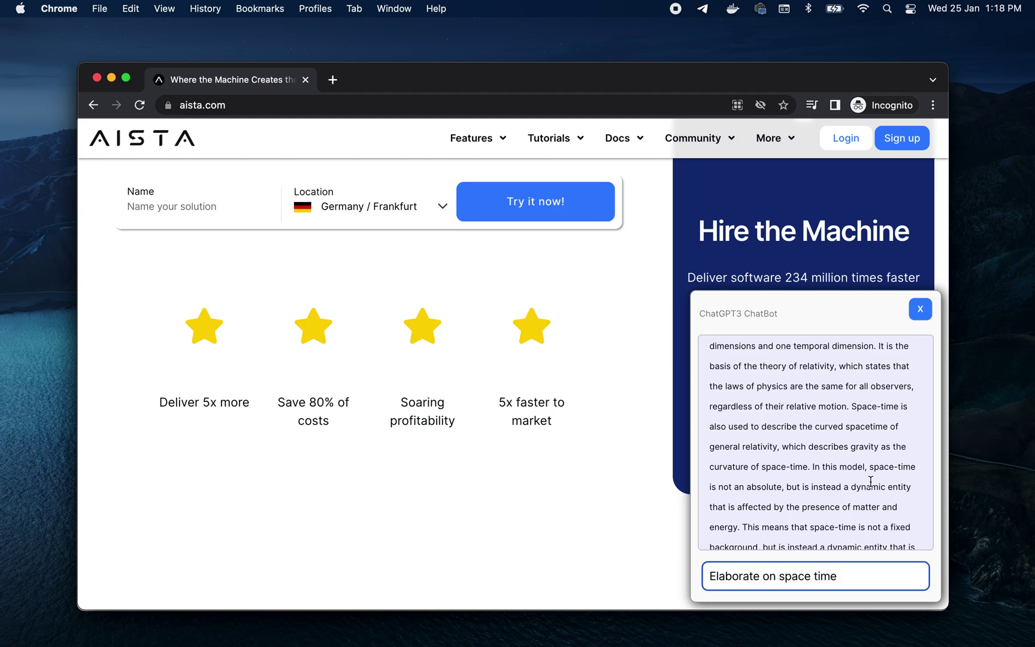
type("in one paragrap")
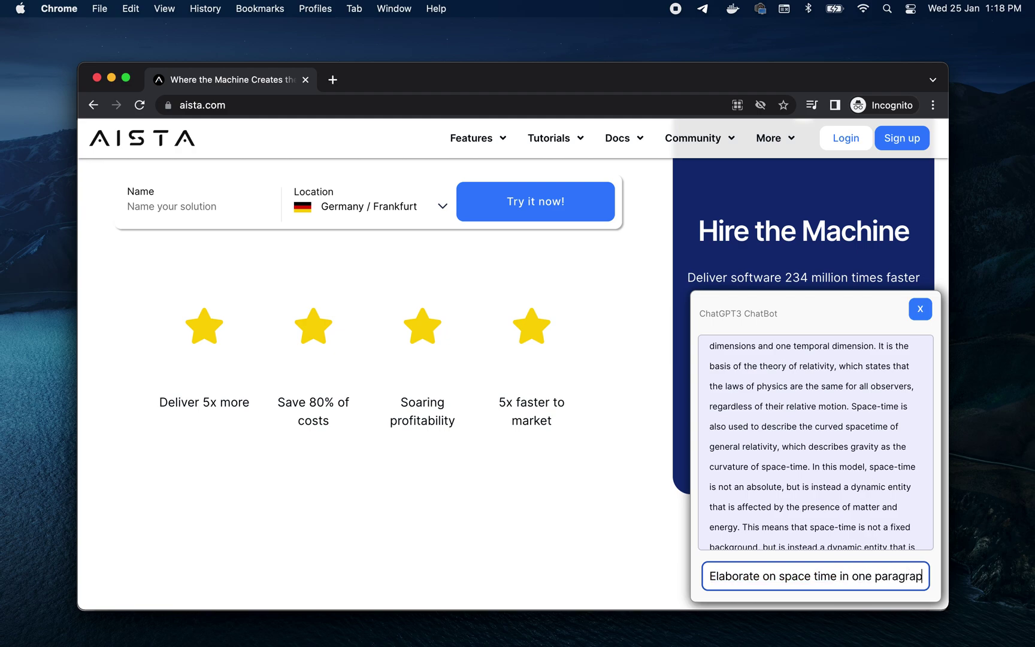
type("h and exp")
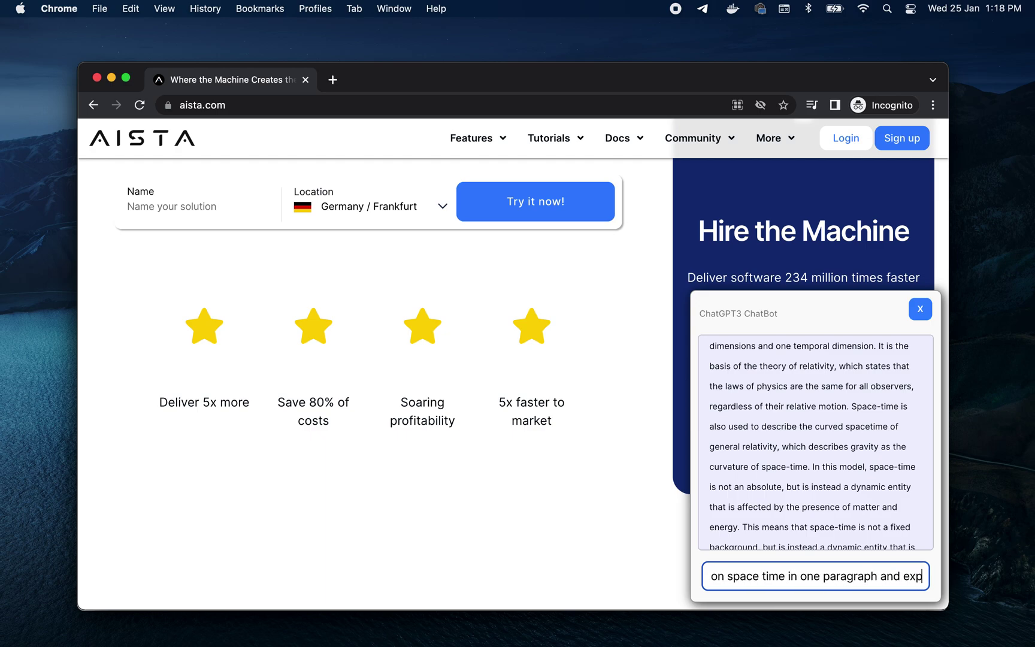
type("lain it as if I")
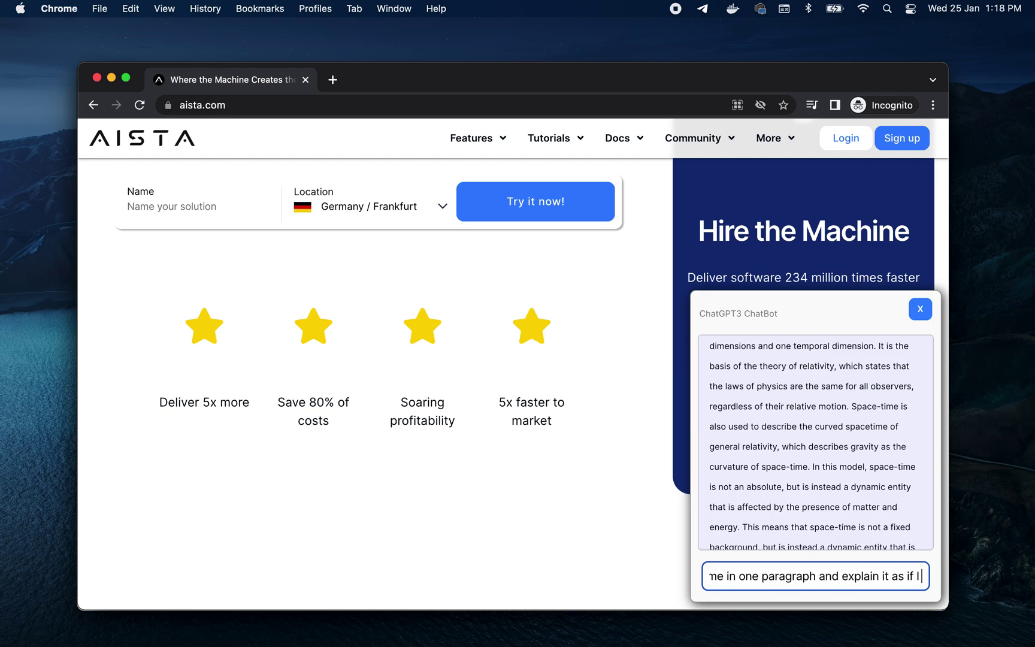
type(" was 5 years old")
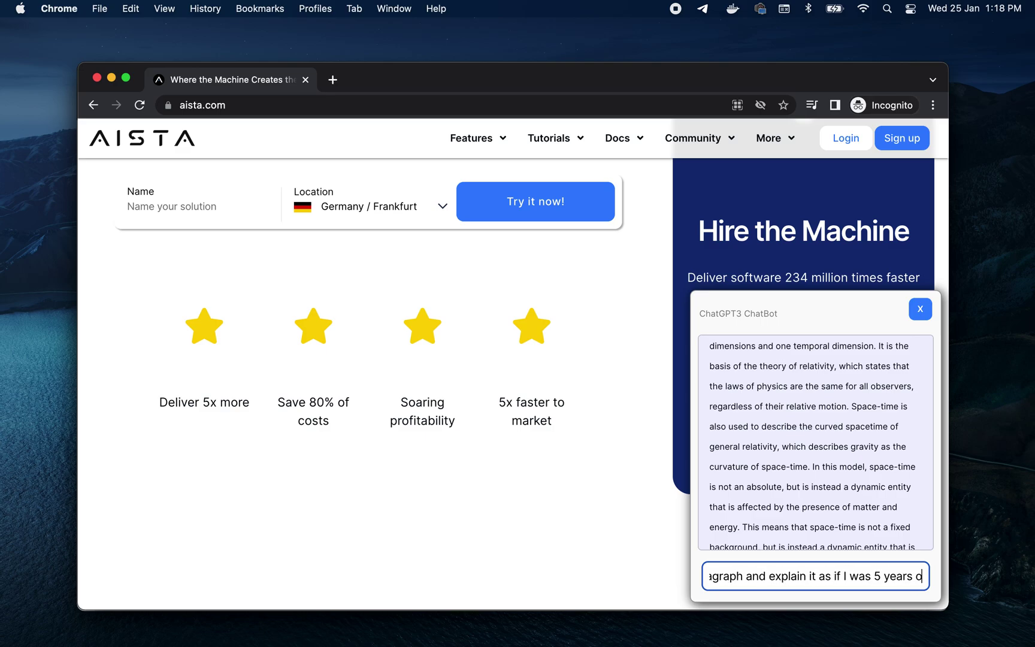
key("Return")
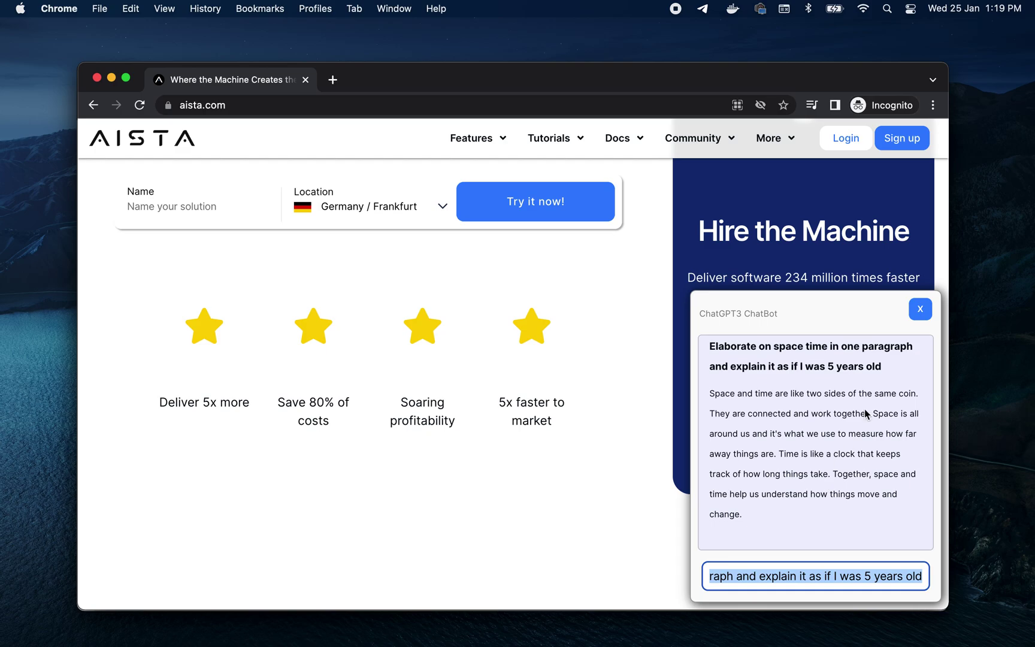
left_click(920, 309)
scroll(575, 458, "up", 5)
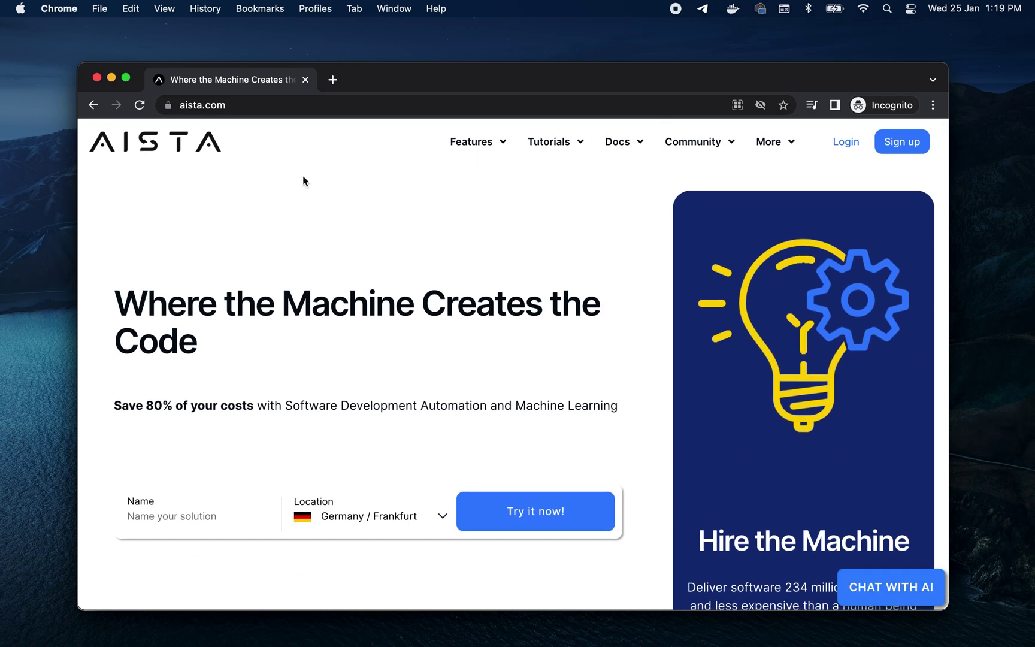
left_click(300, 106)
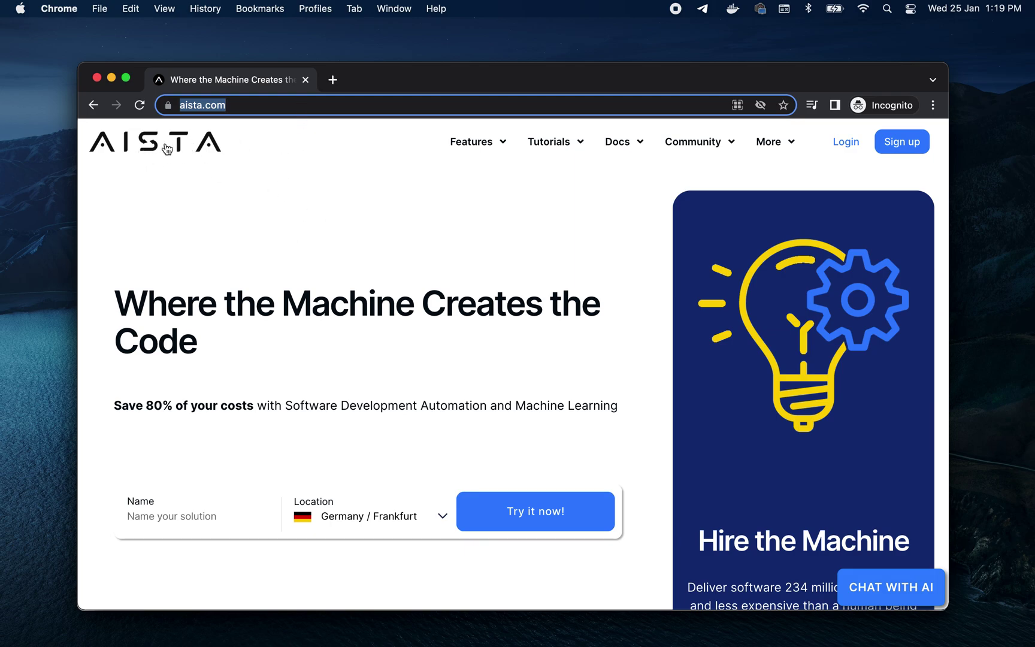
left_click(384, 247)
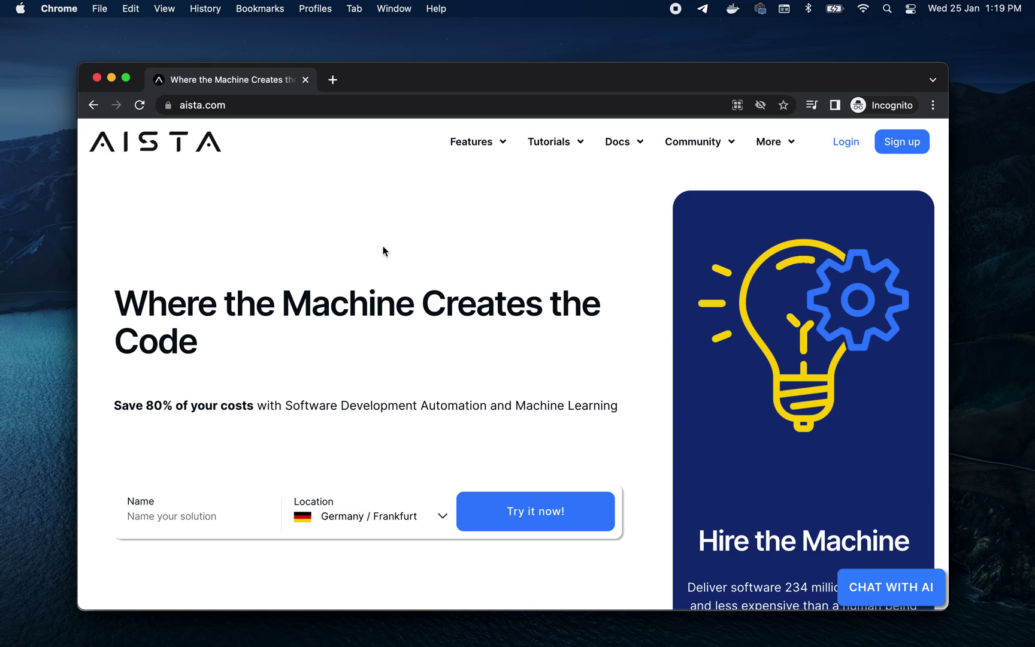
left_click(890, 586)
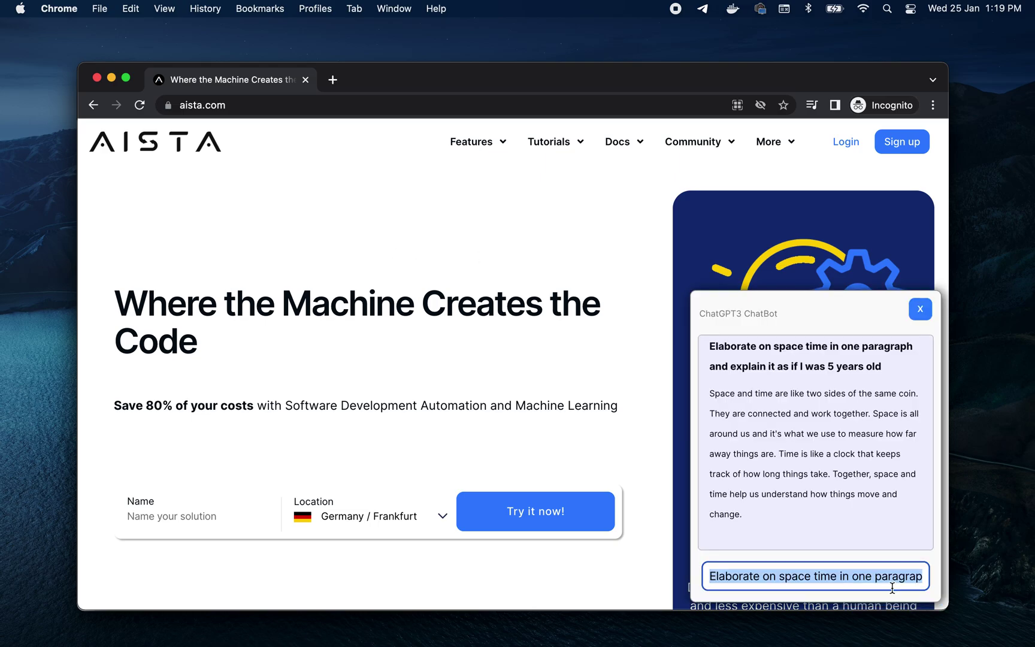
left_click(920, 309)
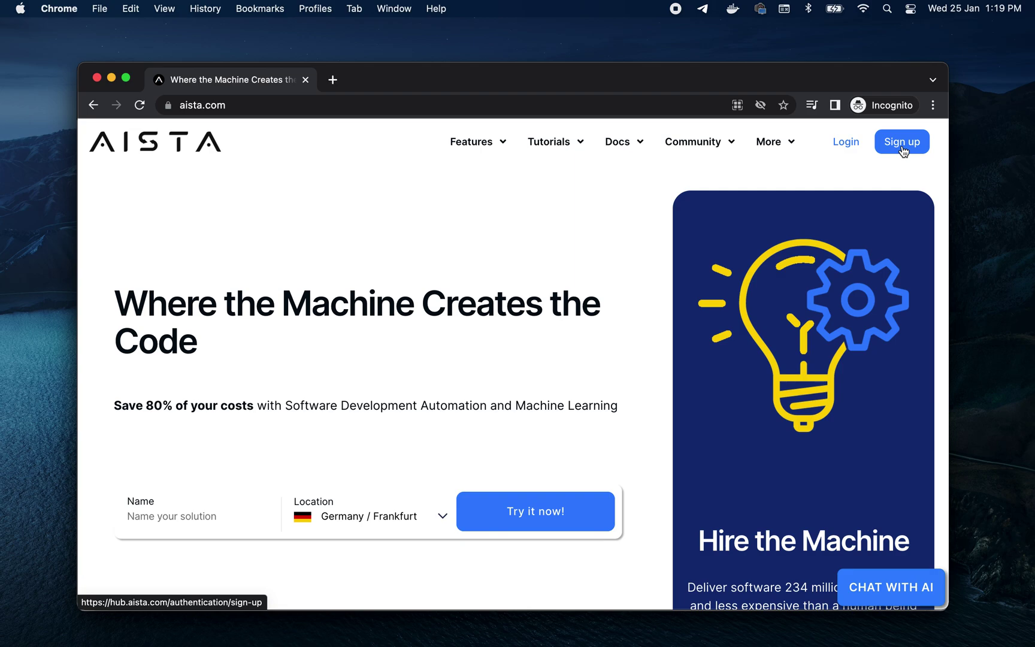
Step: Sign in to Aista Hub with the saved login and start creating a new cloudlet
left_click(843, 143)
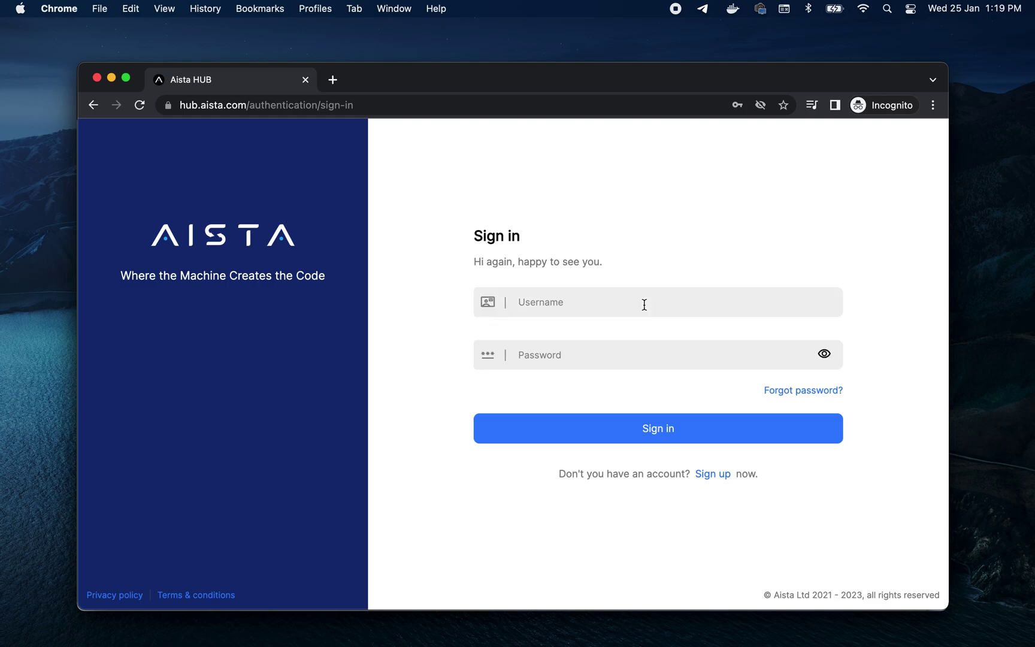
left_click(644, 305)
left_click(479, 329)
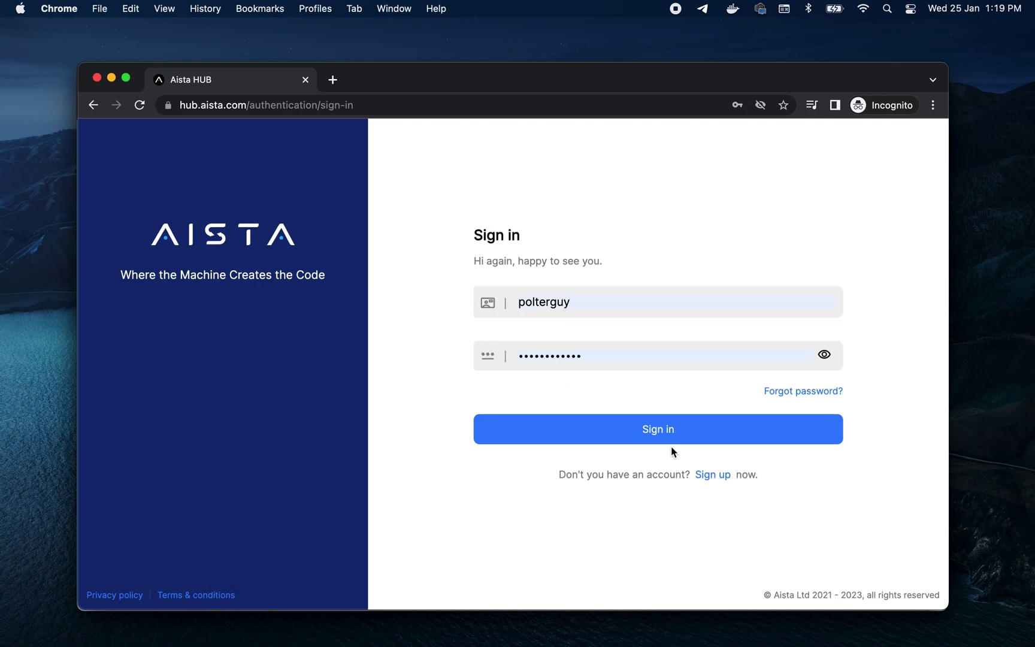
left_click(685, 436)
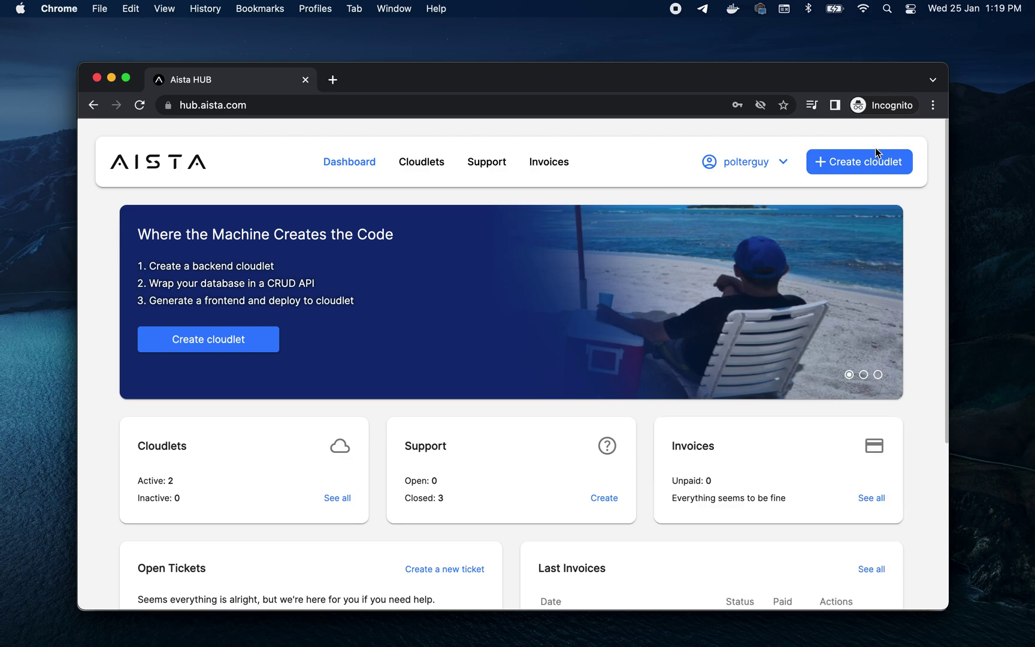
left_click(541, 259)
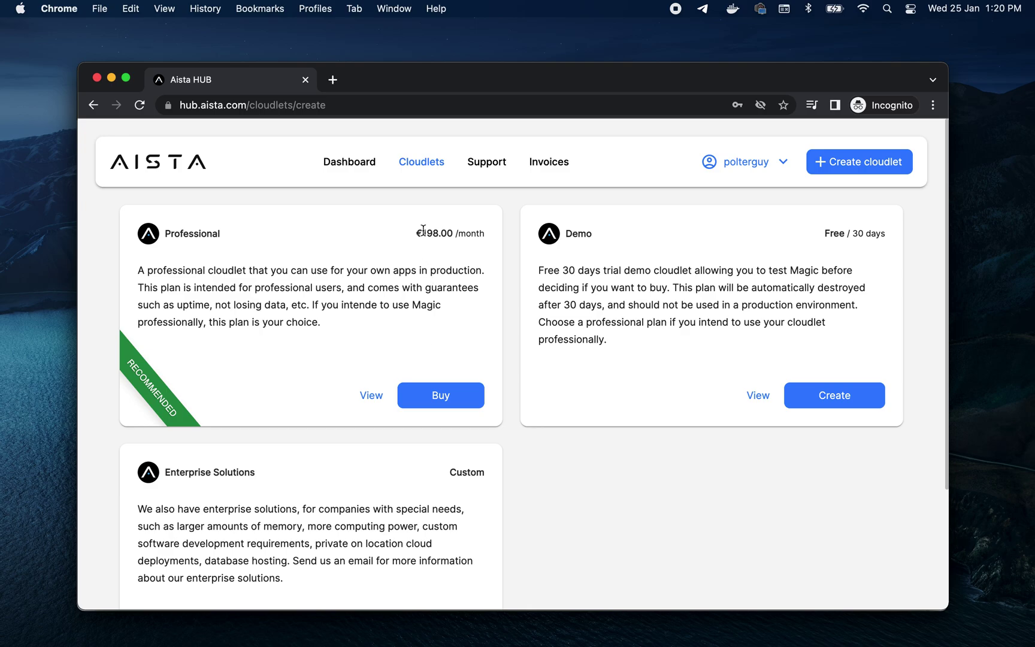
Step: Create a free Demo cloudlet named eagle hosted in London
left_click_drag(417, 233, 486, 236)
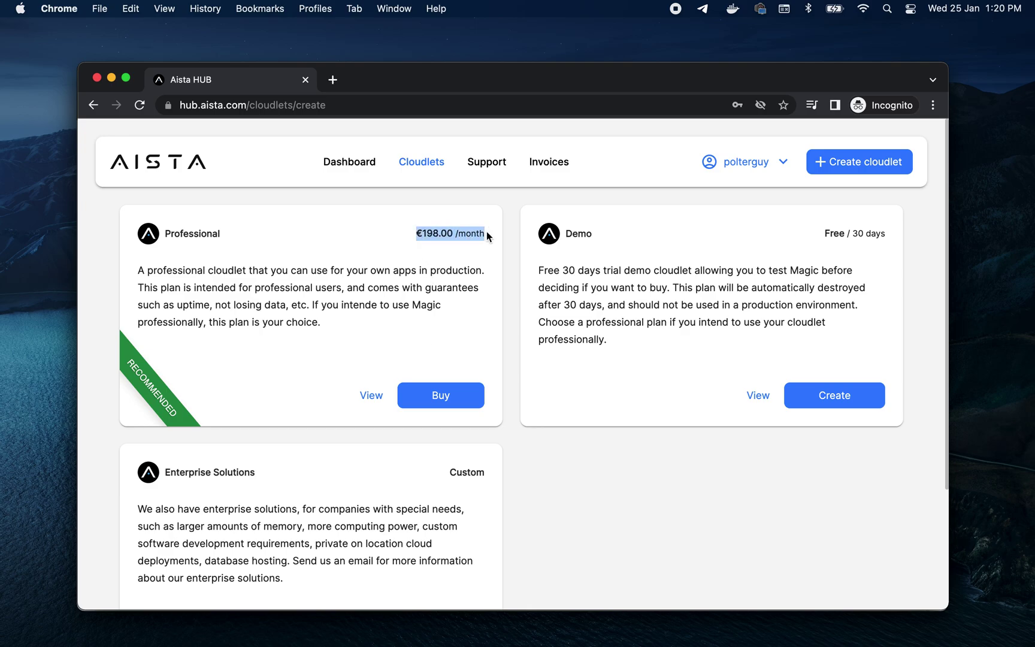
left_click(834, 395)
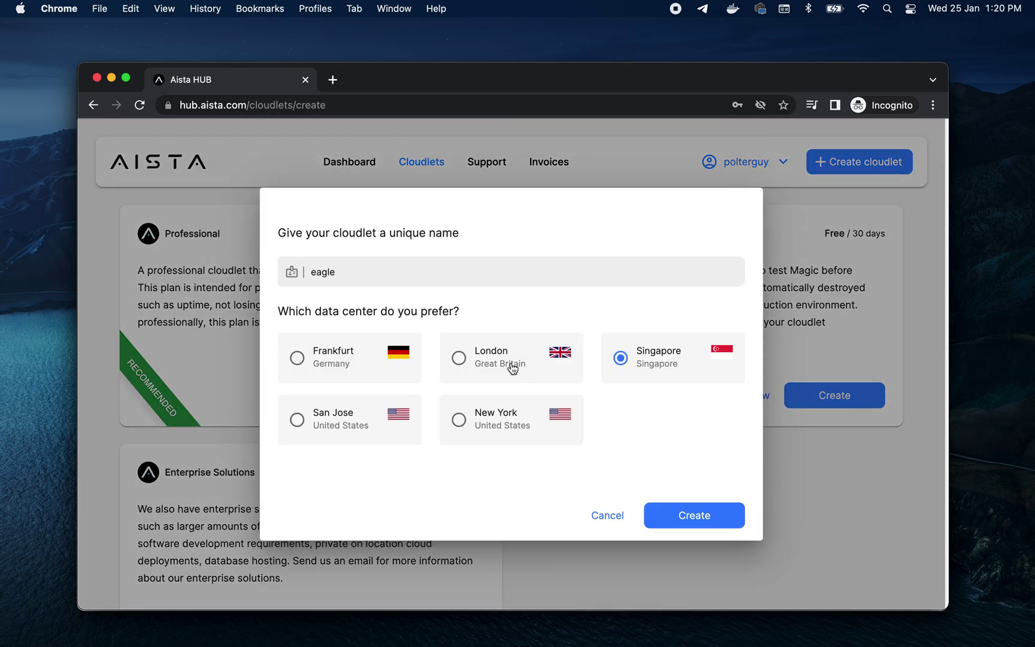
left_click(482, 362)
left_click(702, 513)
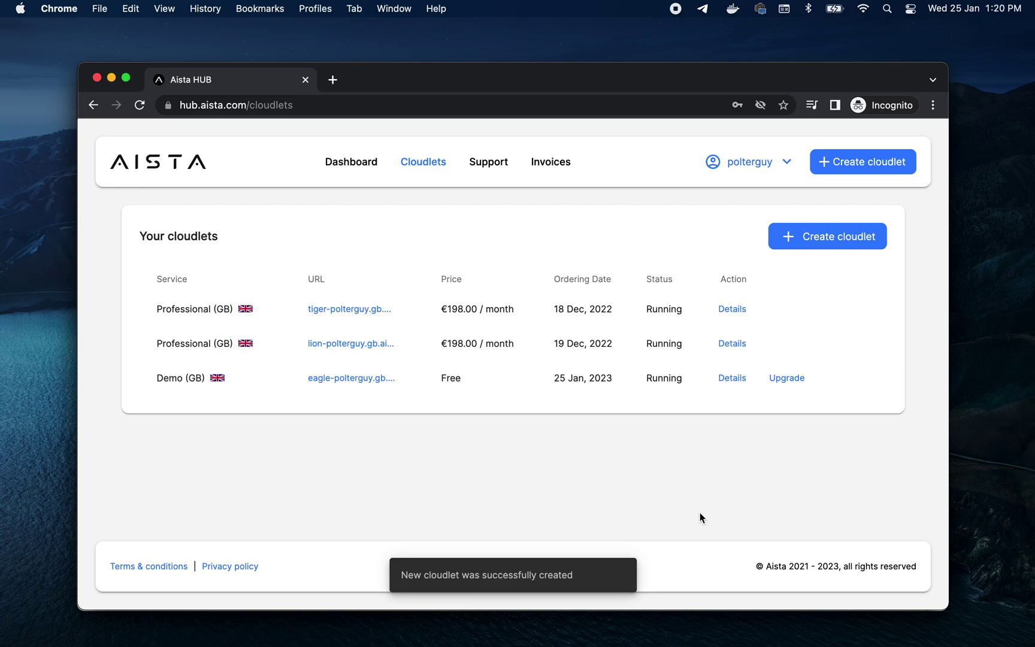
Step: Log in to the eagle cloudlet with the username and saved password
left_click(353, 377)
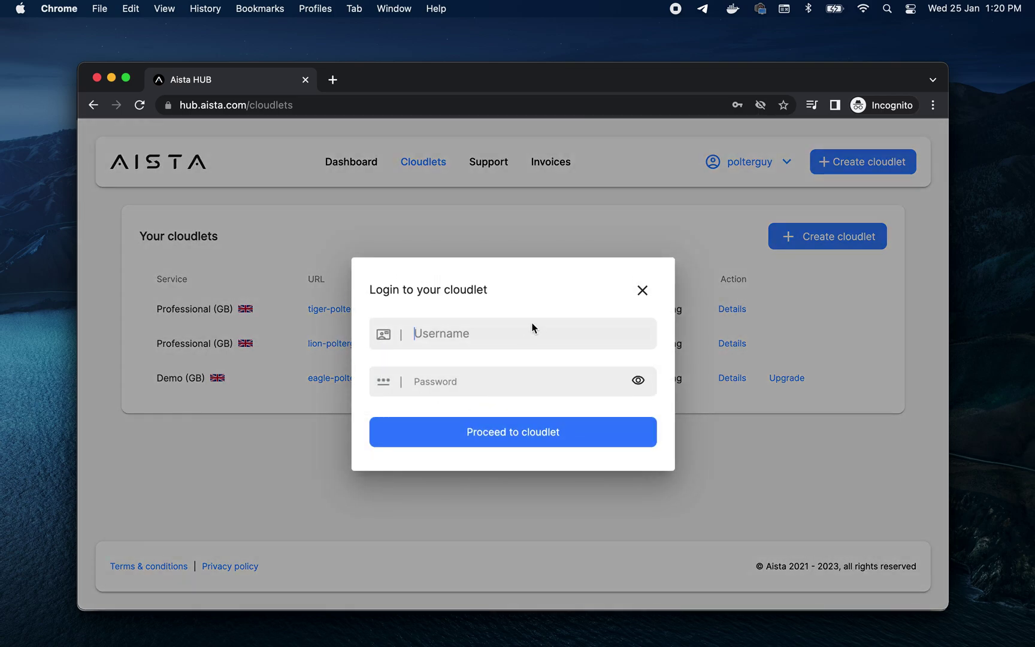
type("polterguy")
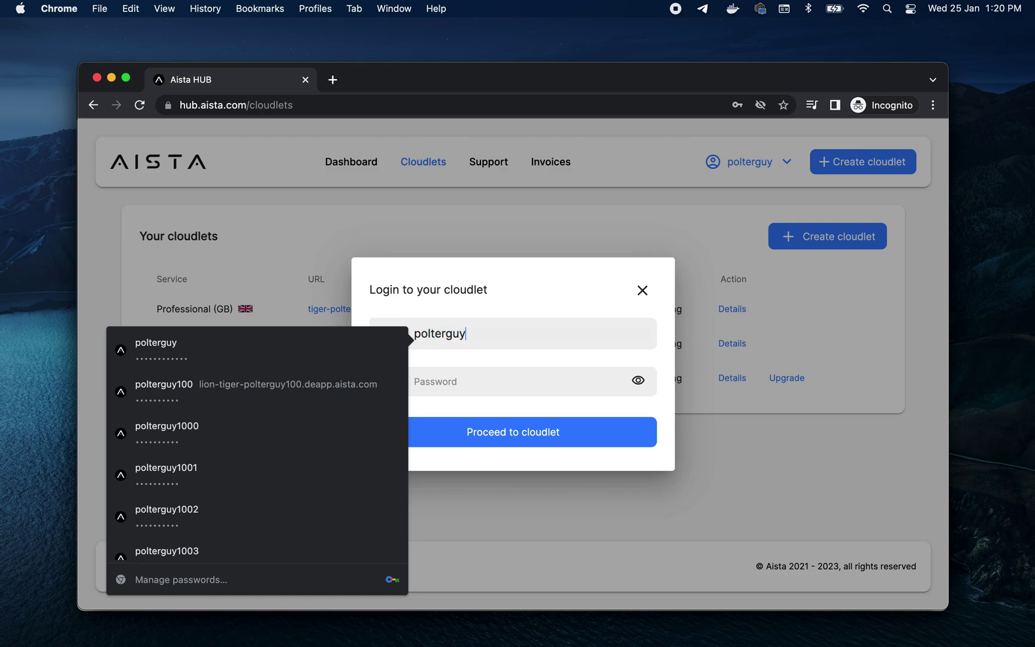
left_click(248, 351)
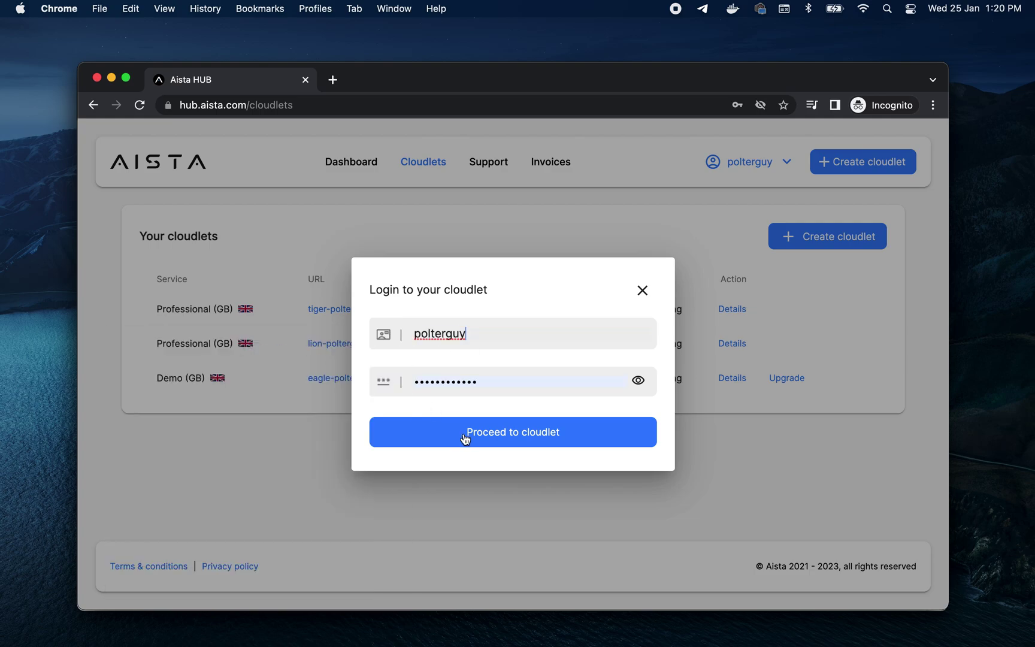
left_click(501, 433)
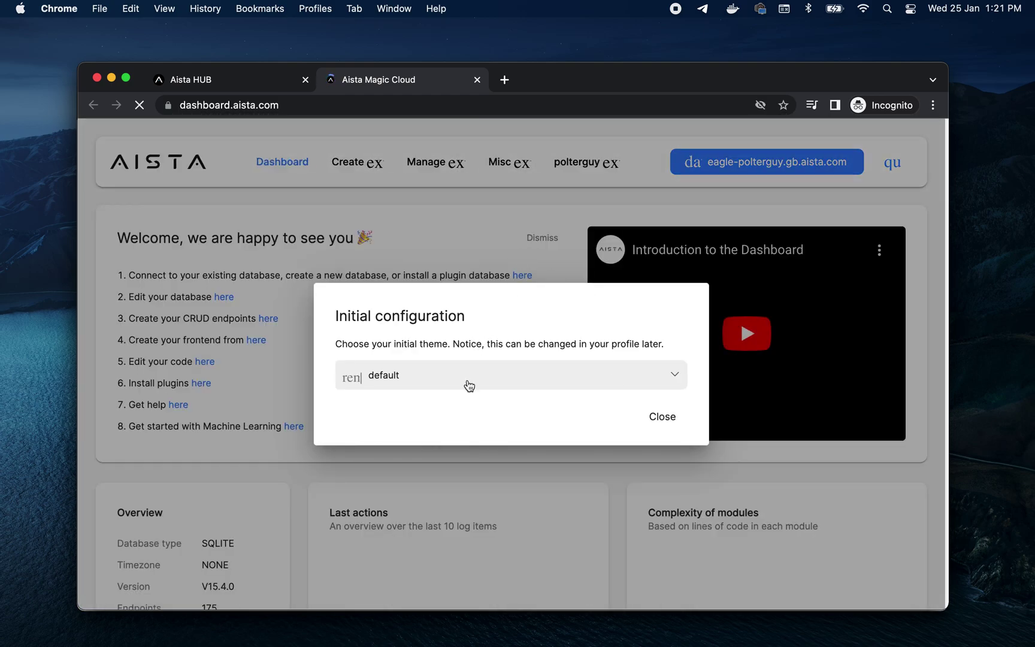
Step: Keep the default theme in Initial configuration and dismiss the welcome card
left_click(662, 417)
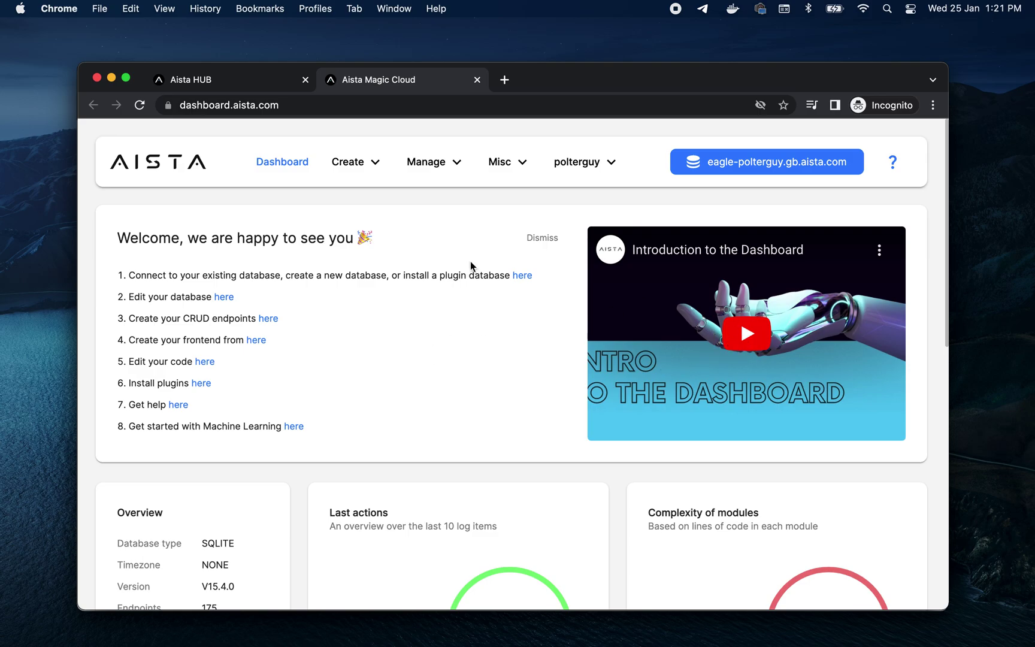
left_click(538, 238)
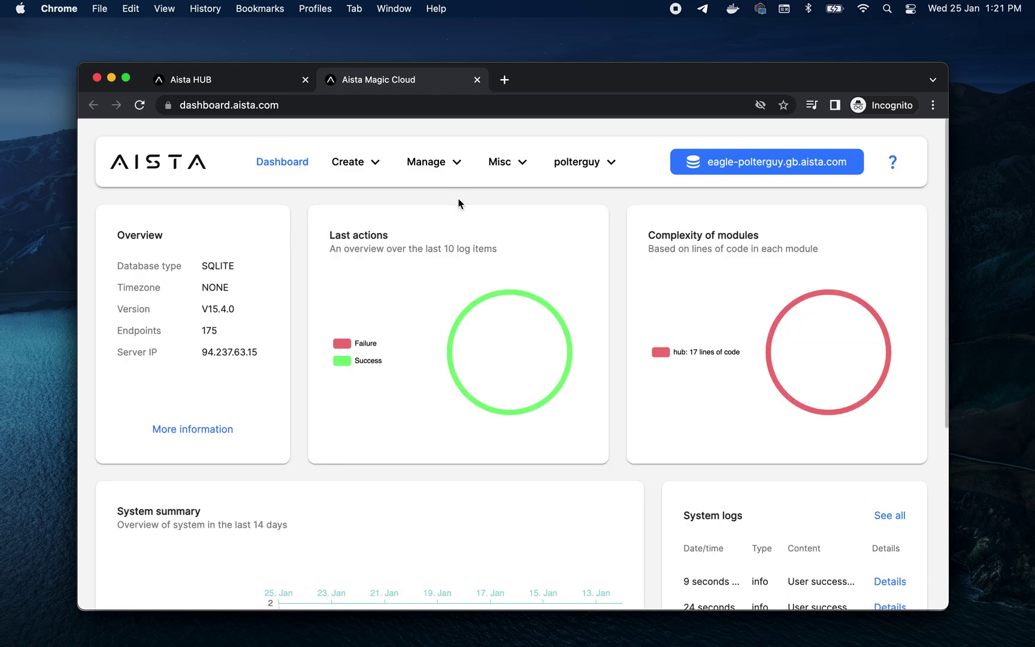
Step: Go to Manage > Machine Learning and inspect the OpenAI API key dialog and its 'here' link, leaving the key unset
left_click(420, 163)
left_click(429, 406)
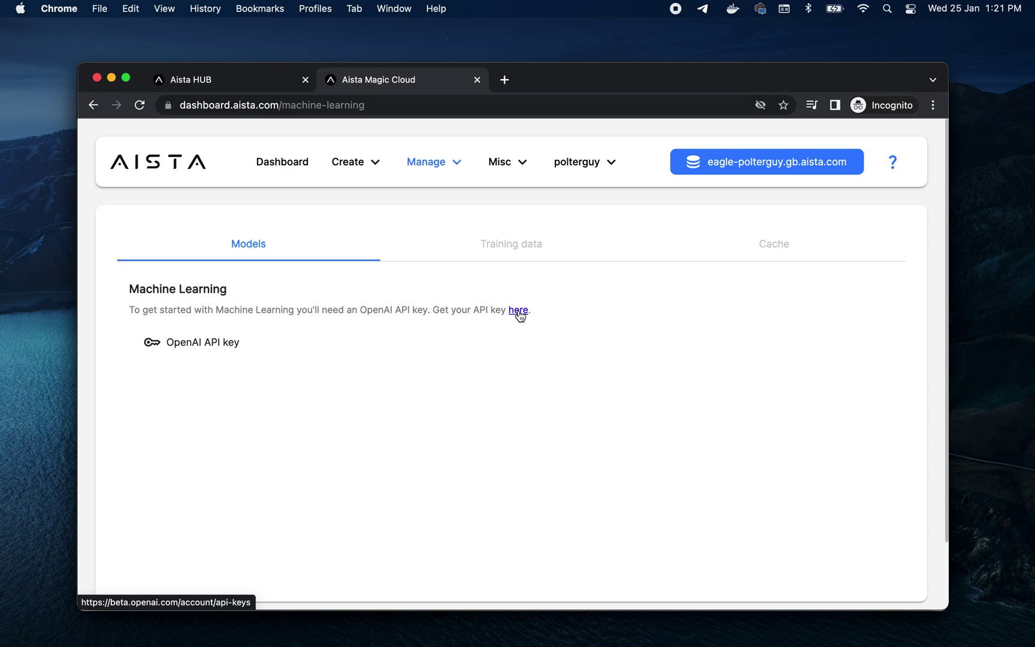
left_click(192, 345)
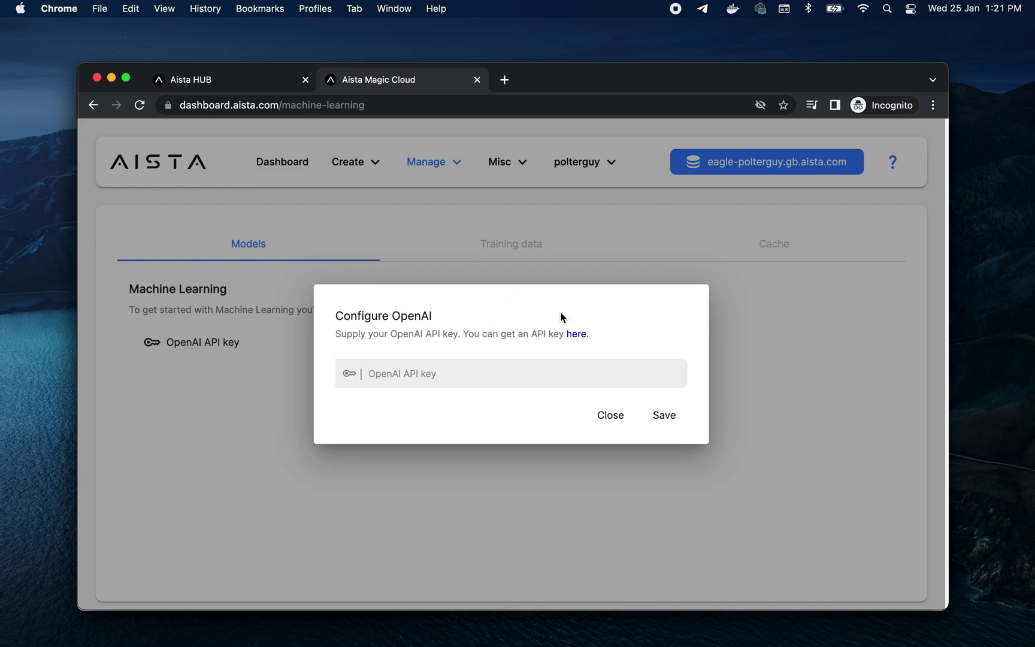
left_click(576, 335)
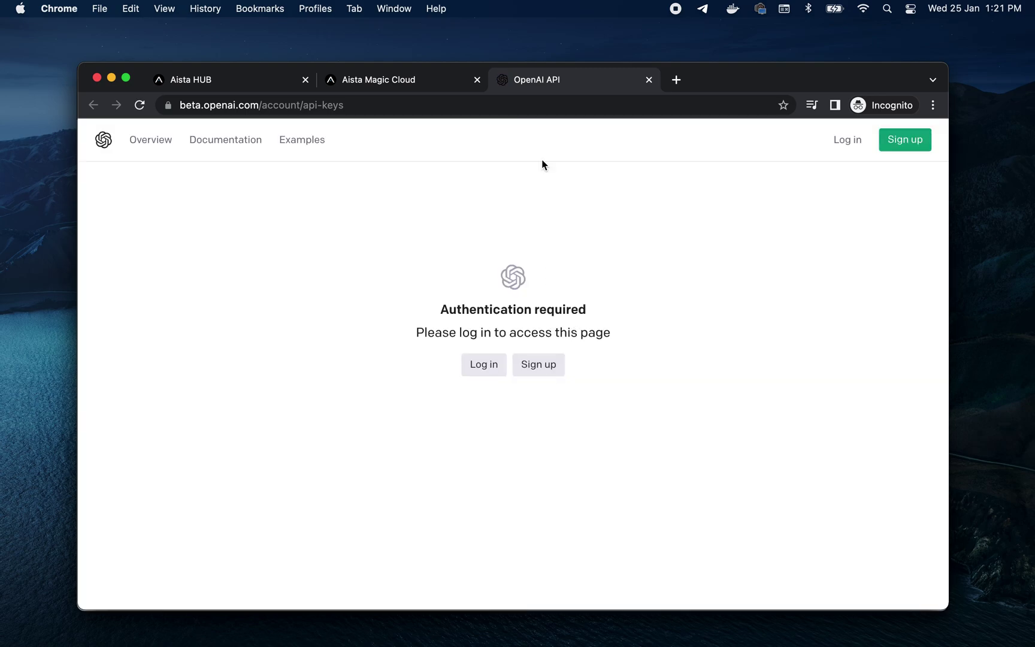
left_click(649, 80)
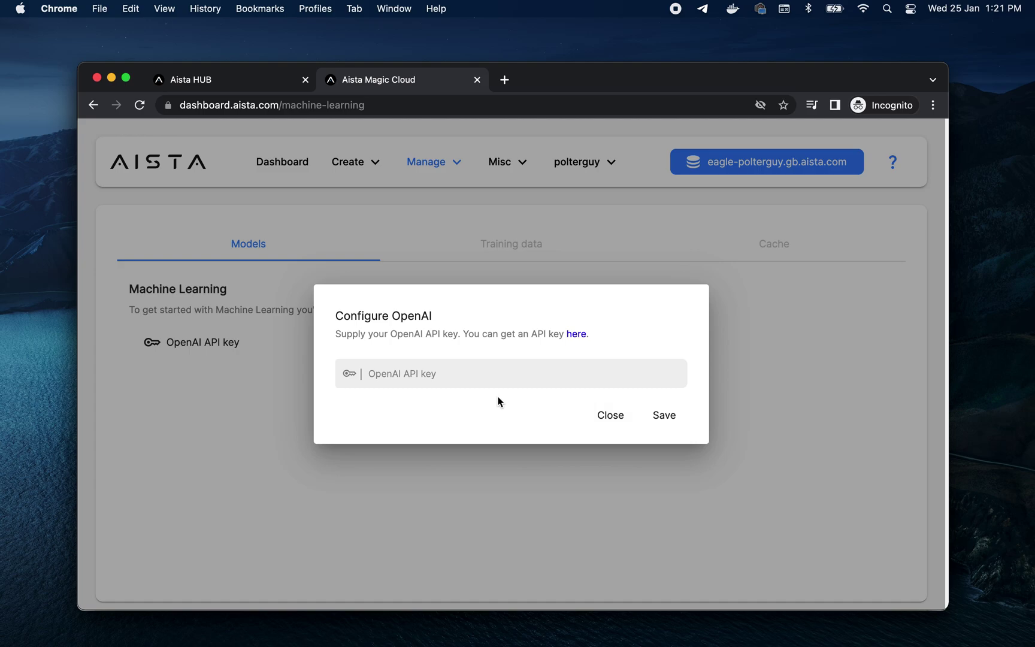
left_click(611, 415)
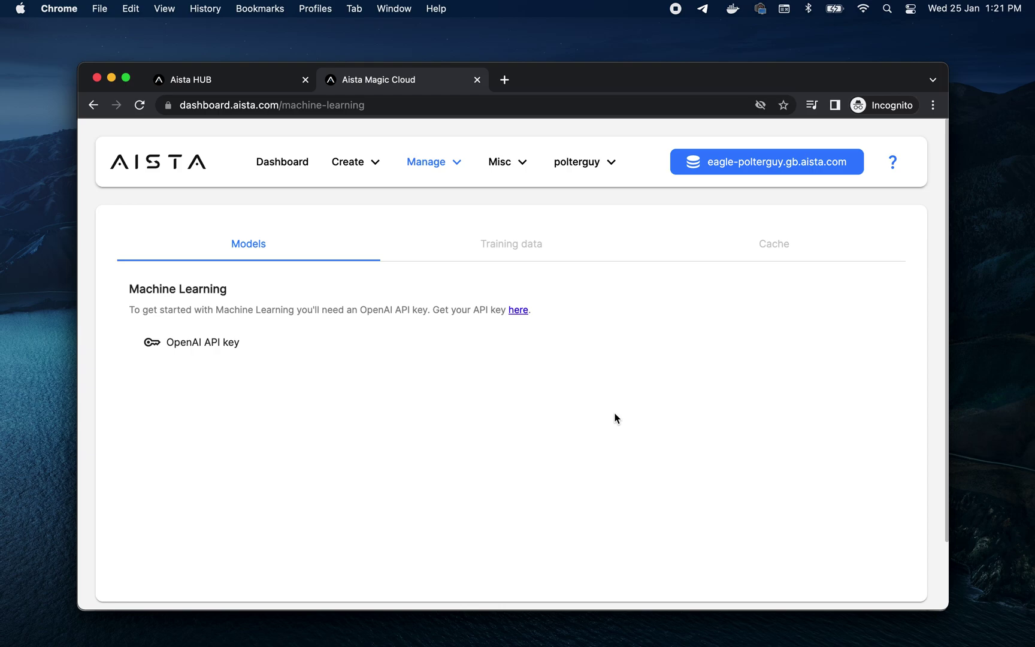
Step: Close the demo Magic Cloud dashboard tab and the incognito hub window
key("super+w")
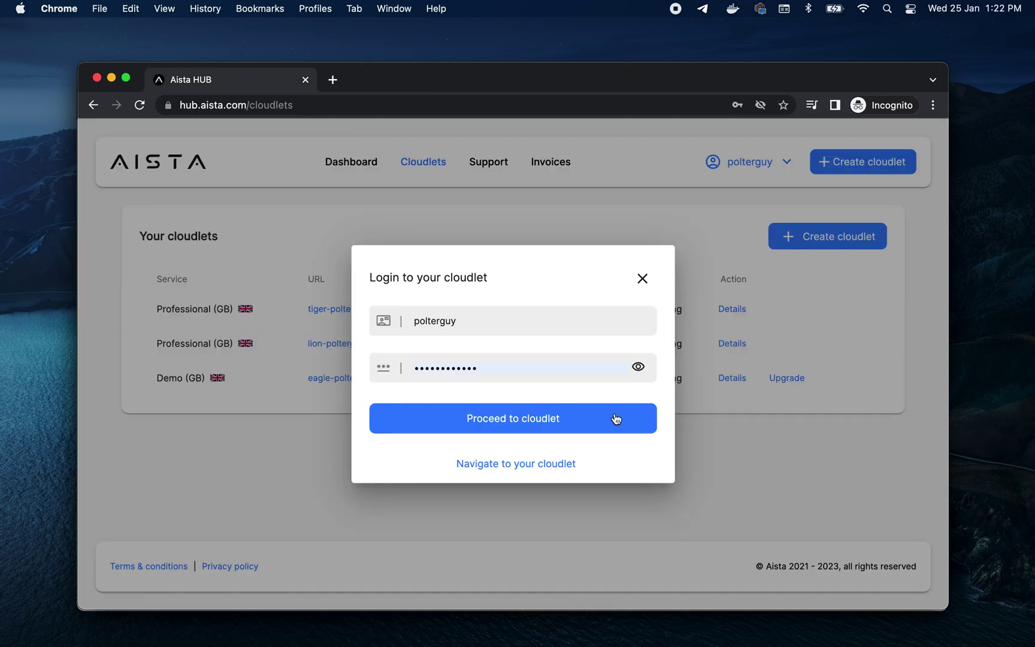
key("super+w")
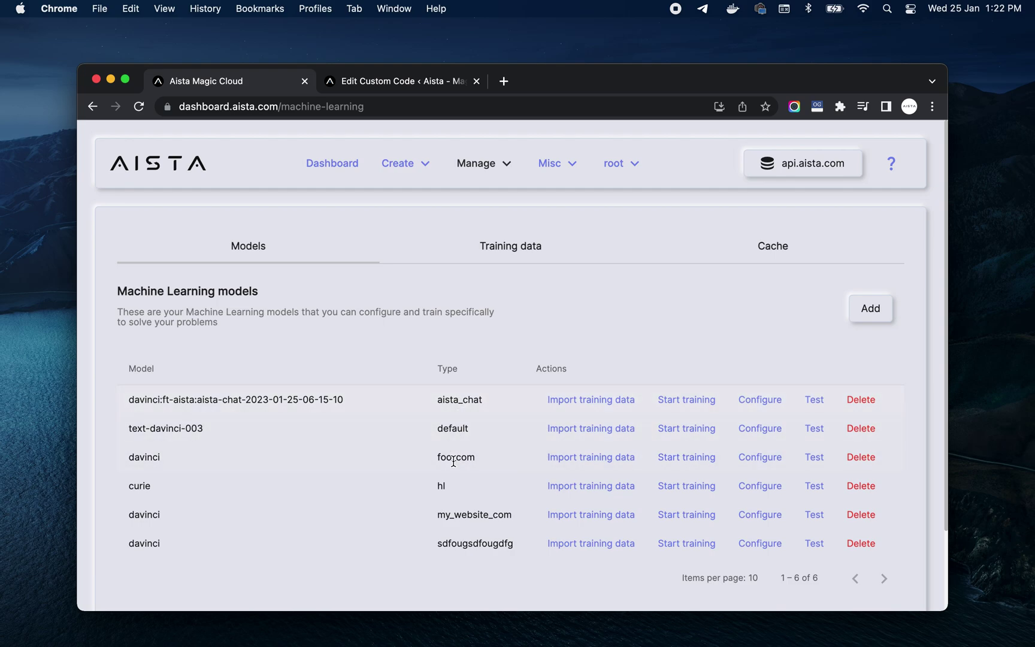
Step: Copy the JS inclusion from the text-davinci-003 default model's Configure dialog and return to WordPress's Edit Custom Code tab
mouse_move(482, 429)
left_mouse_down()
mouse_move(115, 429)
mouse_move(489, 430)
left_mouse_up()
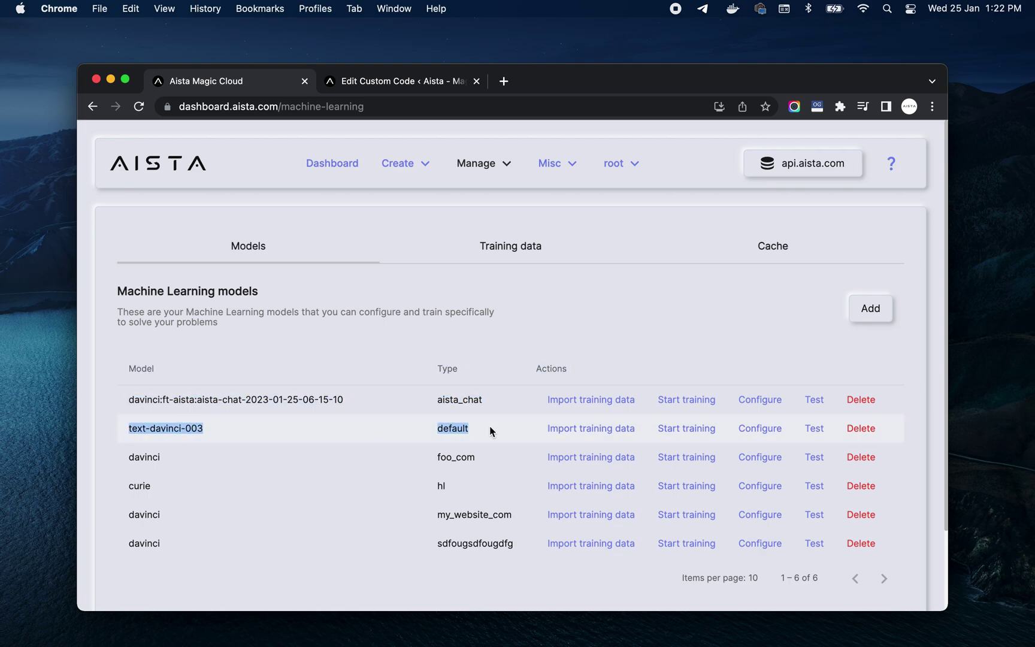
left_click(757, 429)
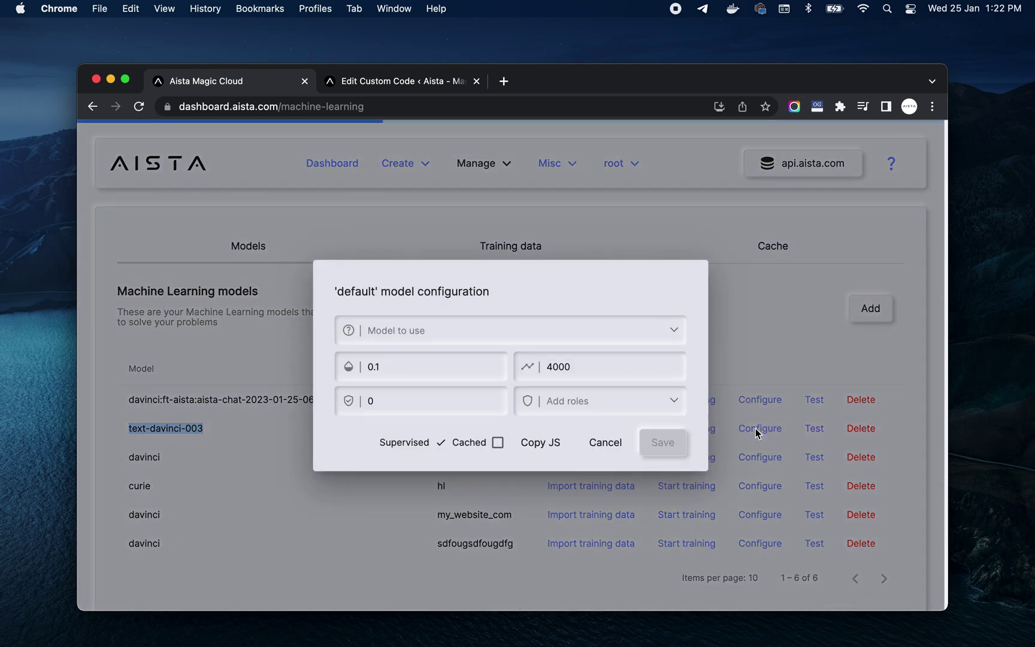
left_click(537, 444)
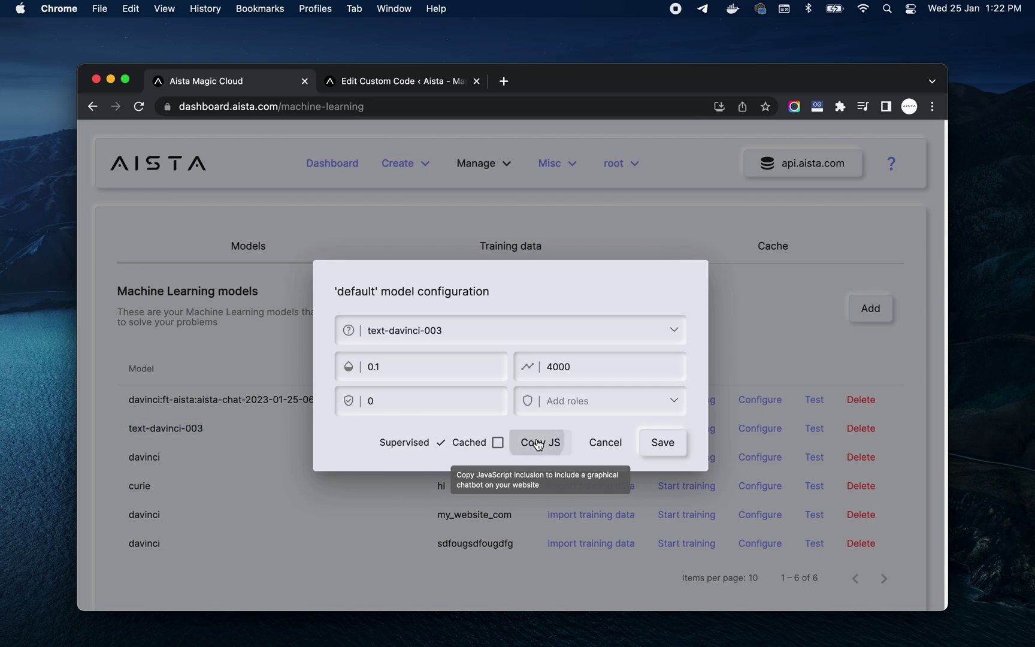
left_click(387, 83)
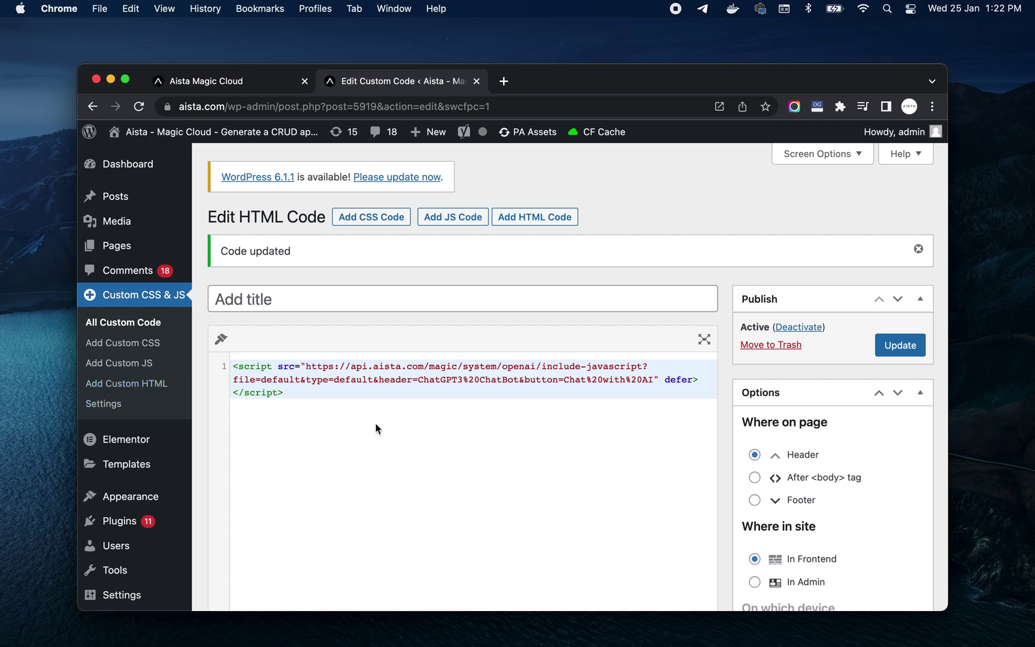
Step: Paste the copied chatbot script over the existing code, undo it, and place the cursor at the header value
key("super+a")
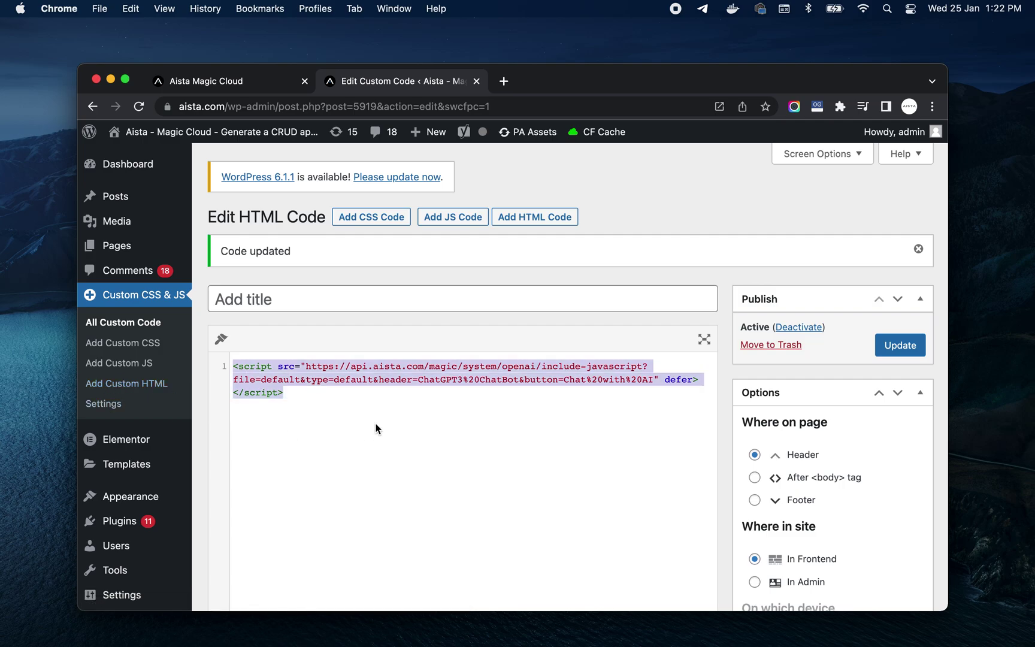
key("super+v")
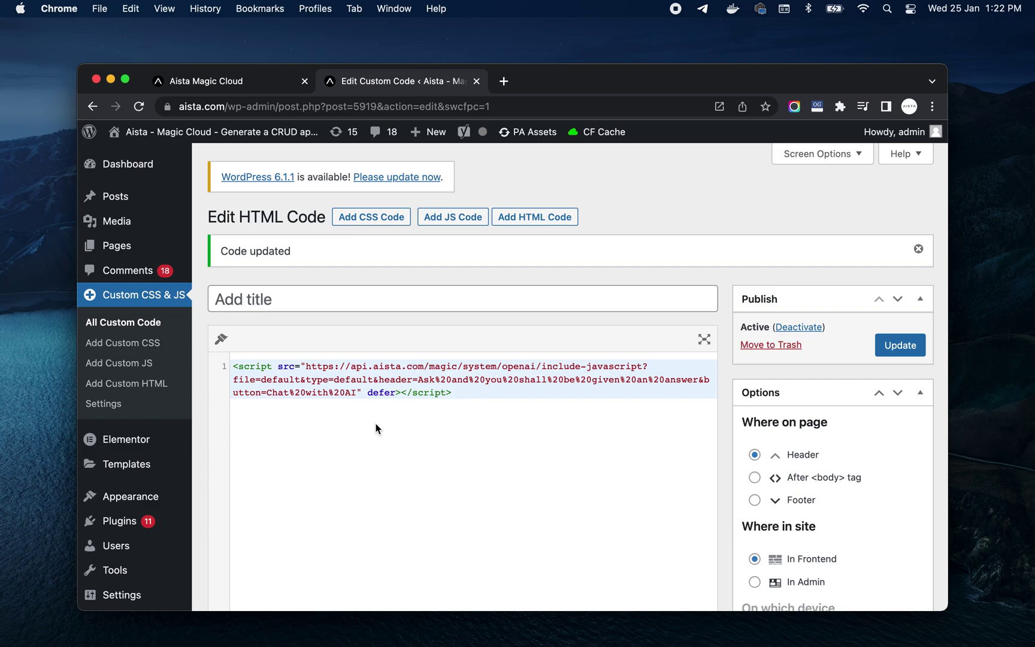
key("super+z")
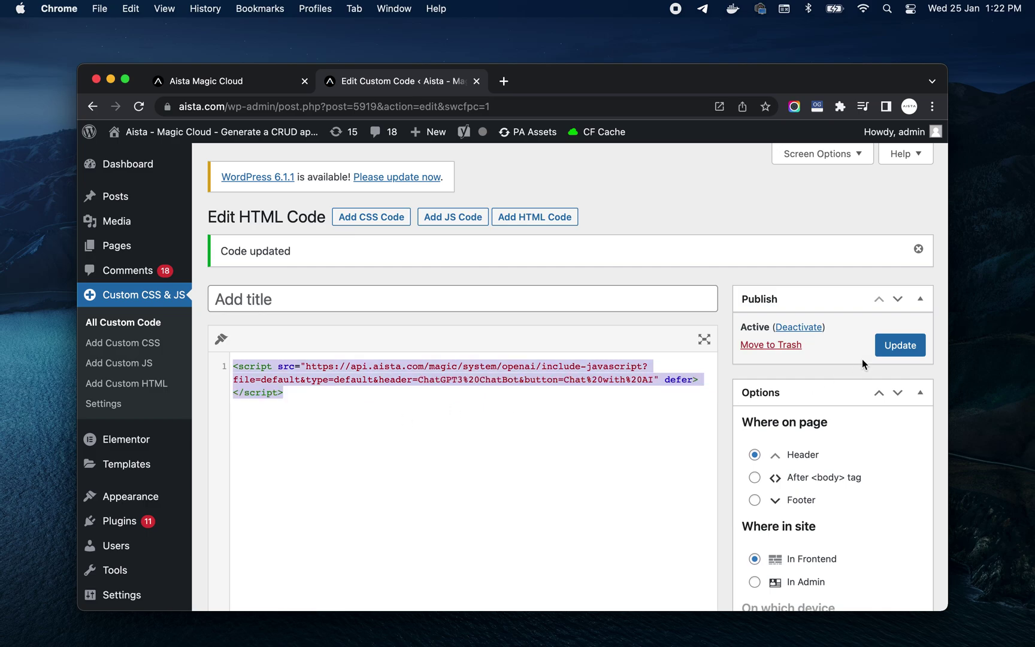
left_click(417, 379)
Step: Retype the script's header value as ChatGPT%20ChatBot and save the custom code with Update
key("shift+alt+Right")
key("shift+alt+Right")
key("shift+alt+Right")
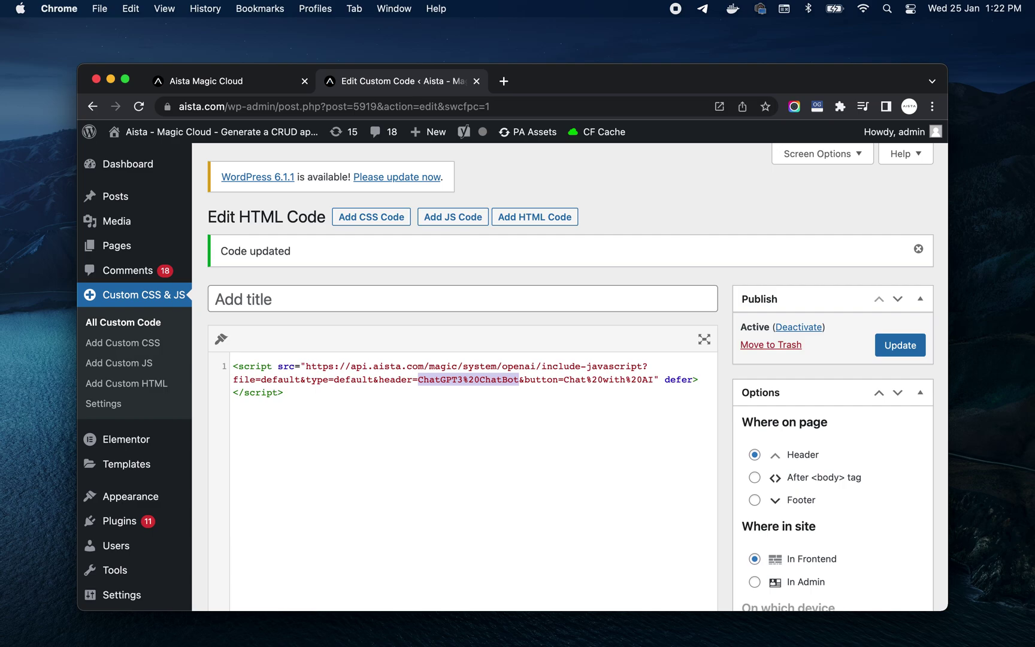
type("ChatGPT")
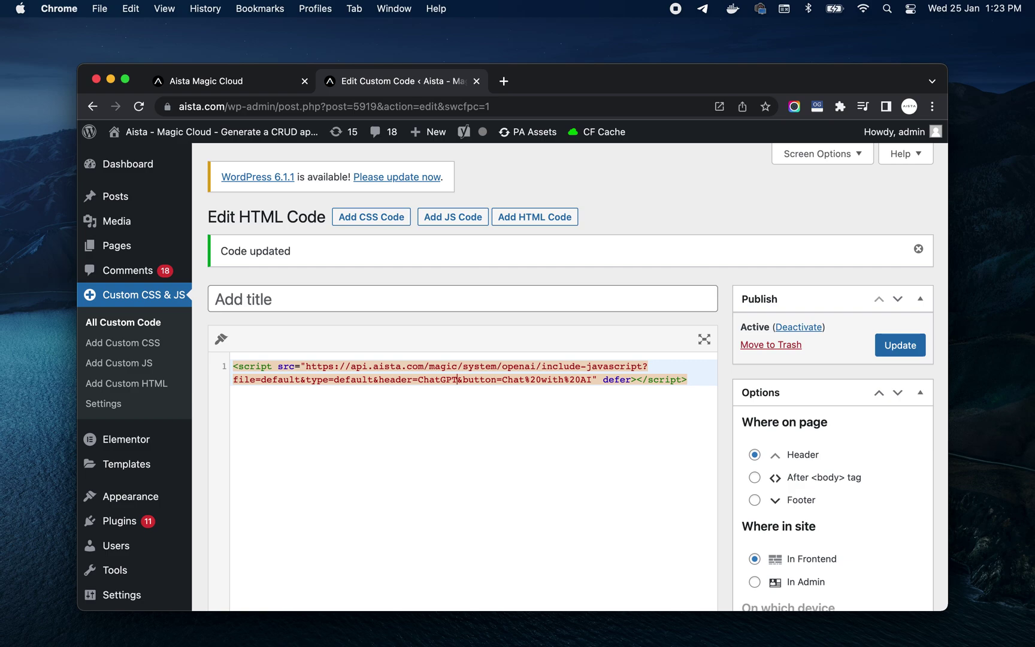
key("BackSpace")
type("%20")
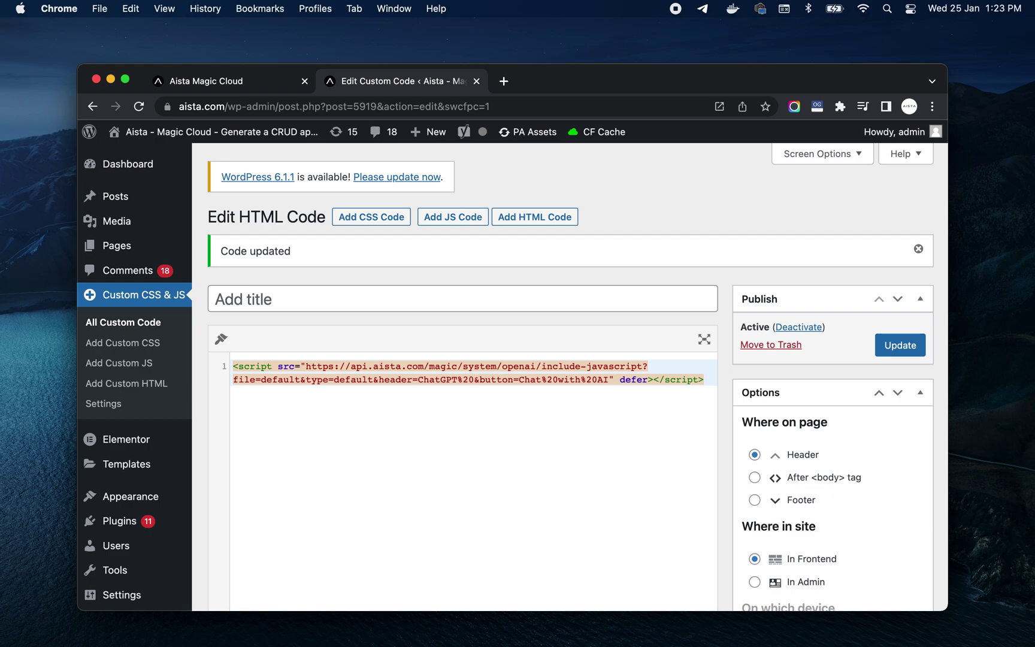
type("ChatB")
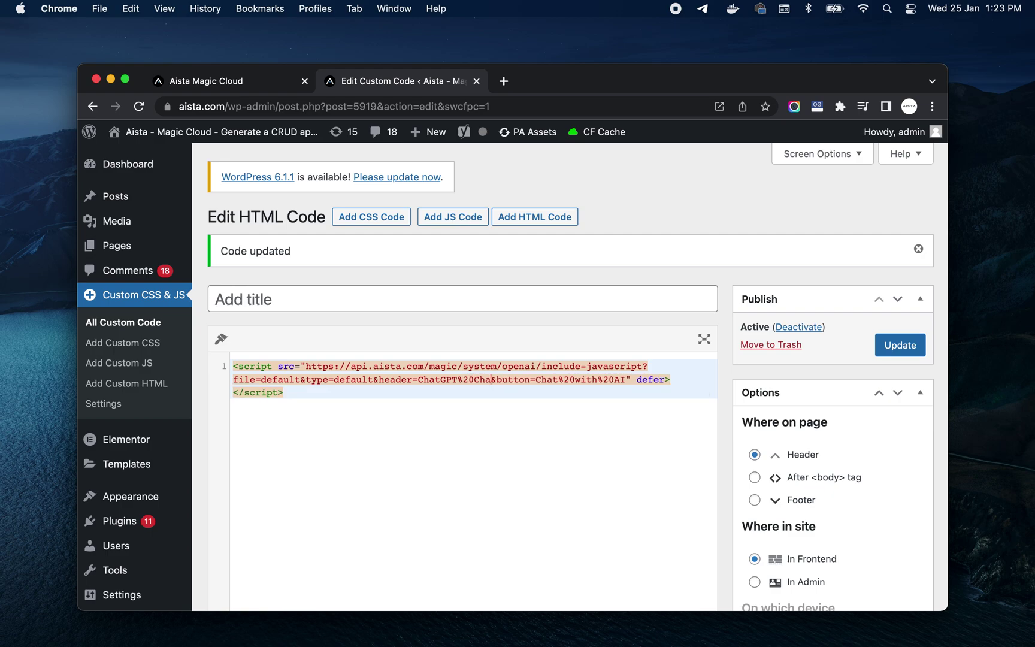
type("ot")
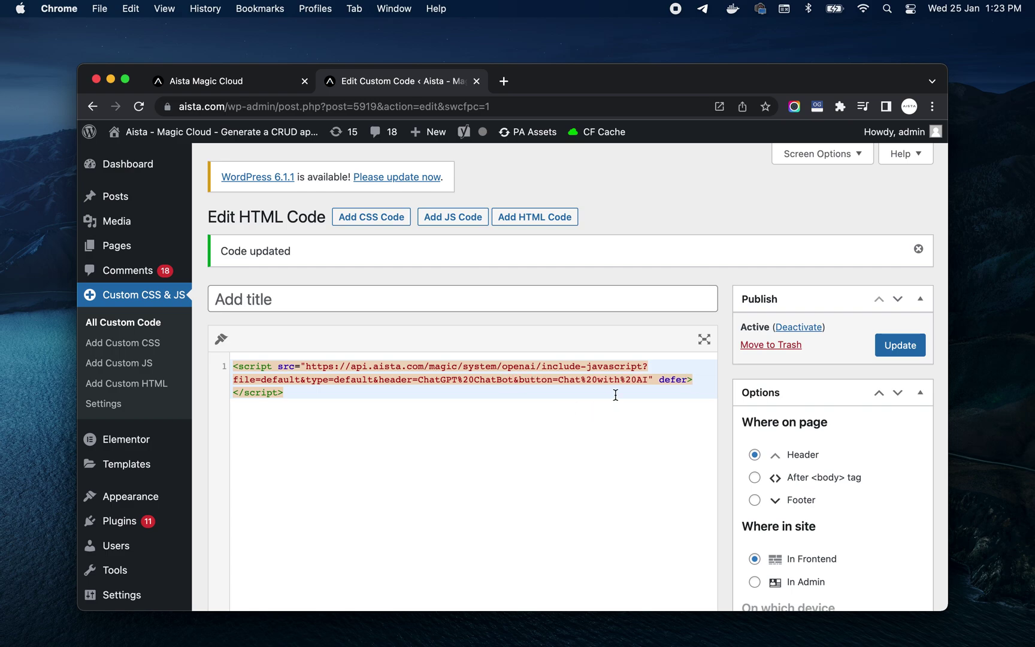
key("Right")
key("Right")
key("Right")
key("Right")
key("Right")
key("Right")
key("Right")
key("Right")
key("Right")
key("Right")
key("Right")
key("Right")
key("shift+Right")
key("shift+Right")
key("shift+Right")
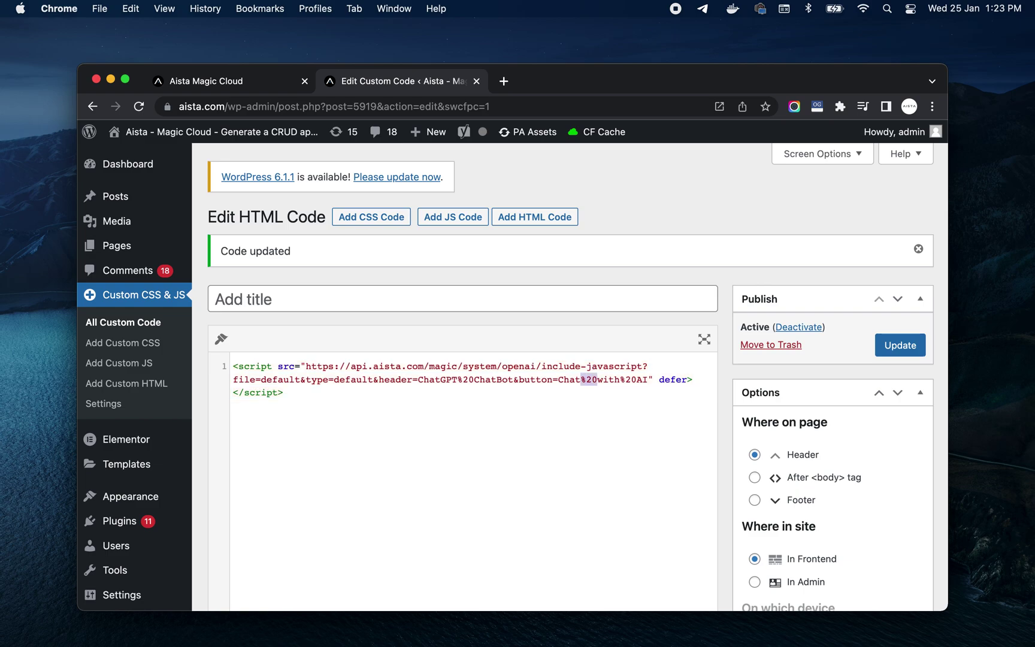
left_click(907, 351)
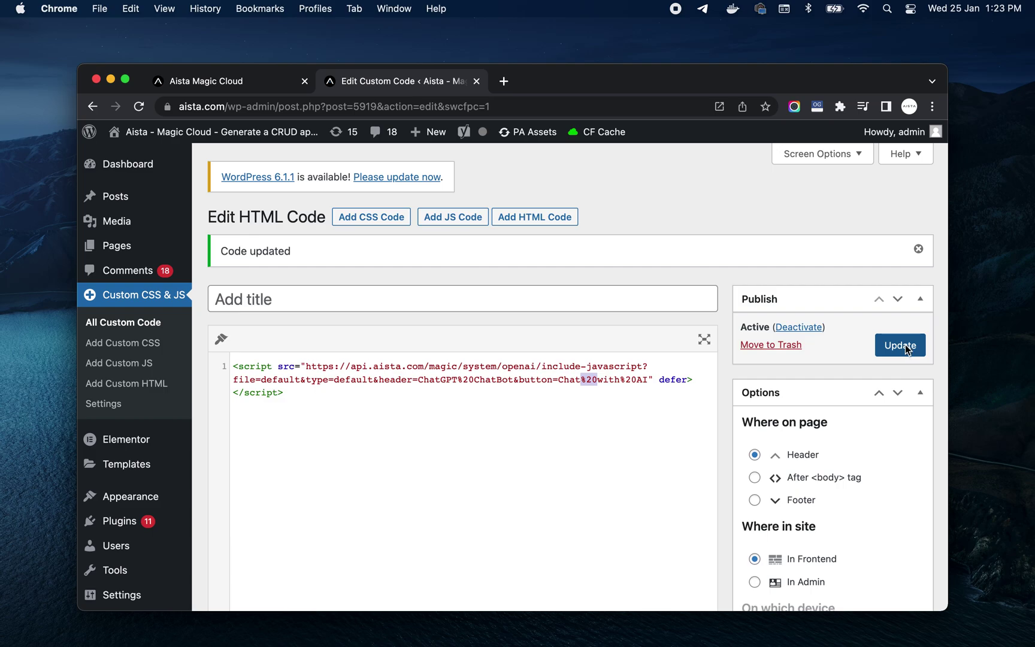
Step: Load aista.com in a new private window and open the CHAT WITH AI chatbot panel
key("super+shift+n")
type("aista.com")
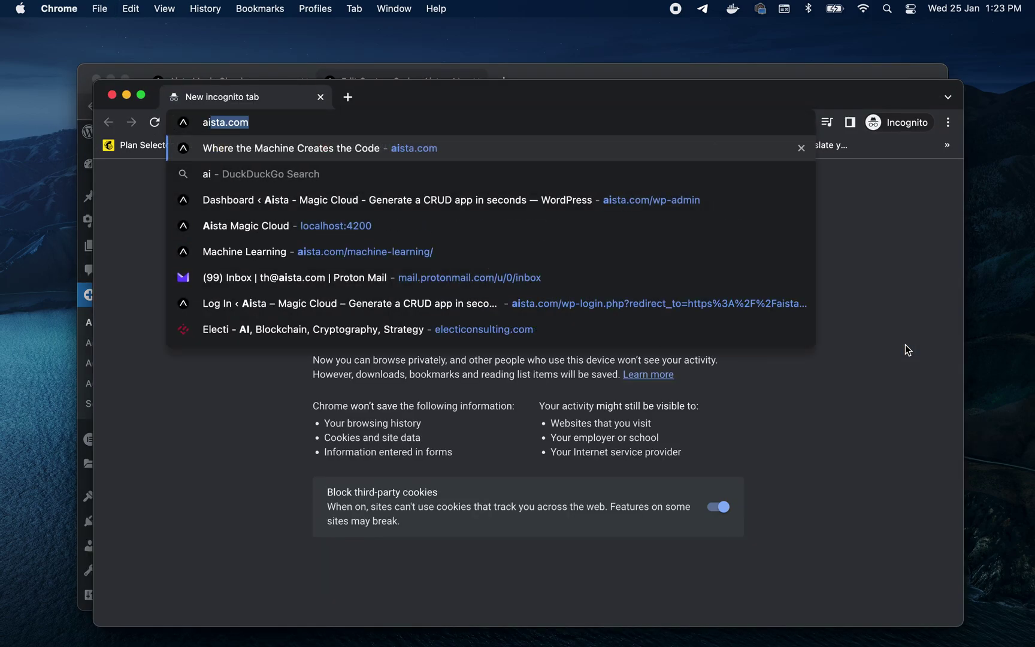
key("Return")
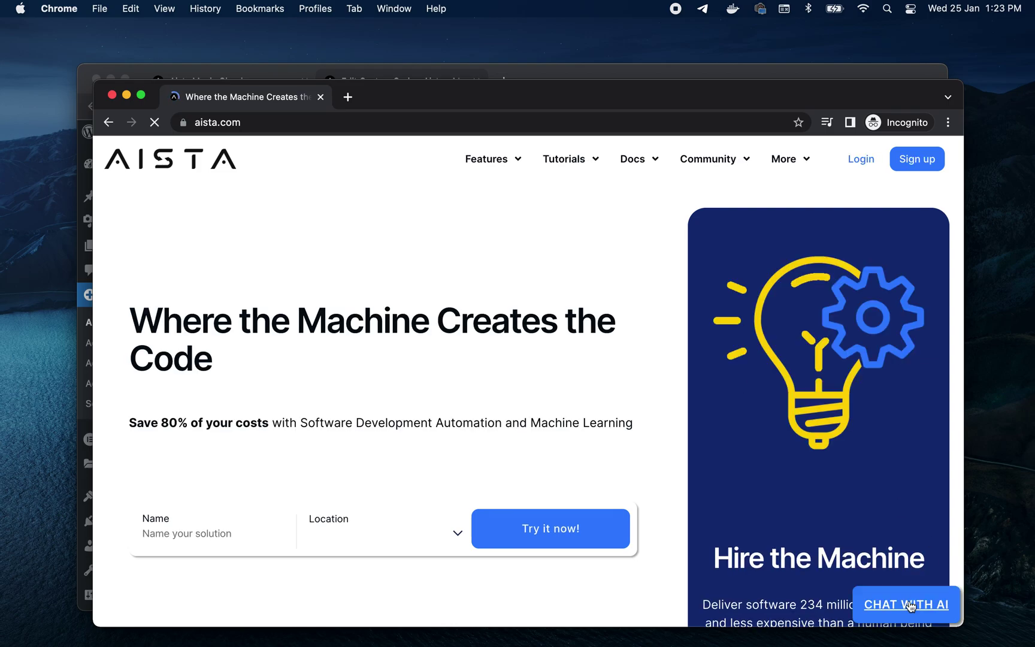
left_click(908, 604)
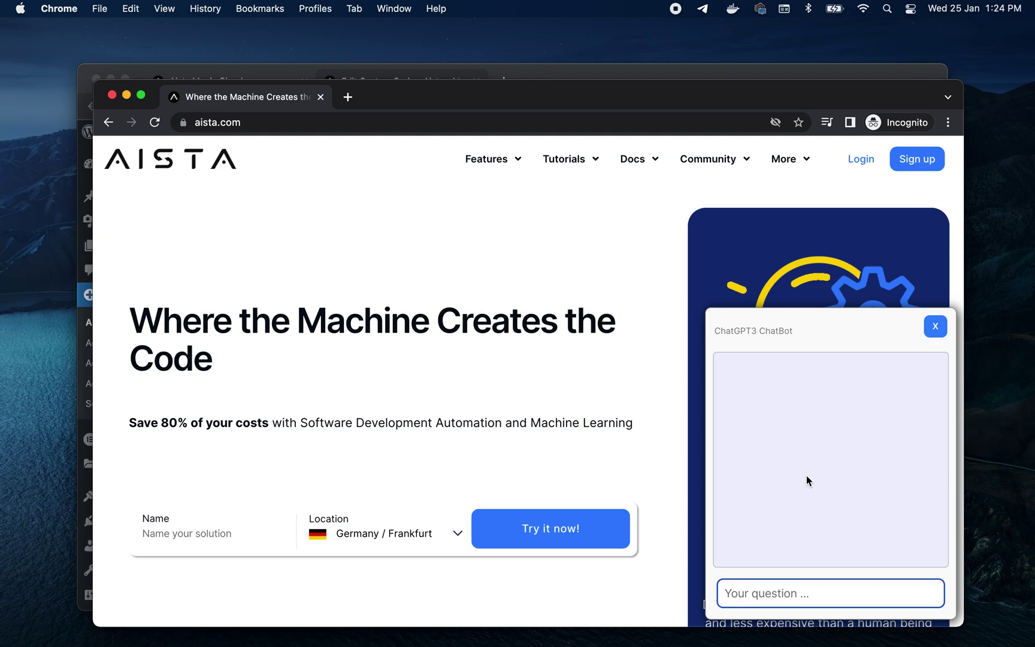
Step: Type a question asking who the coolest guy in the universe is, naming a person, and requesting a poem about him
type("Who is the coolest guy in the ")
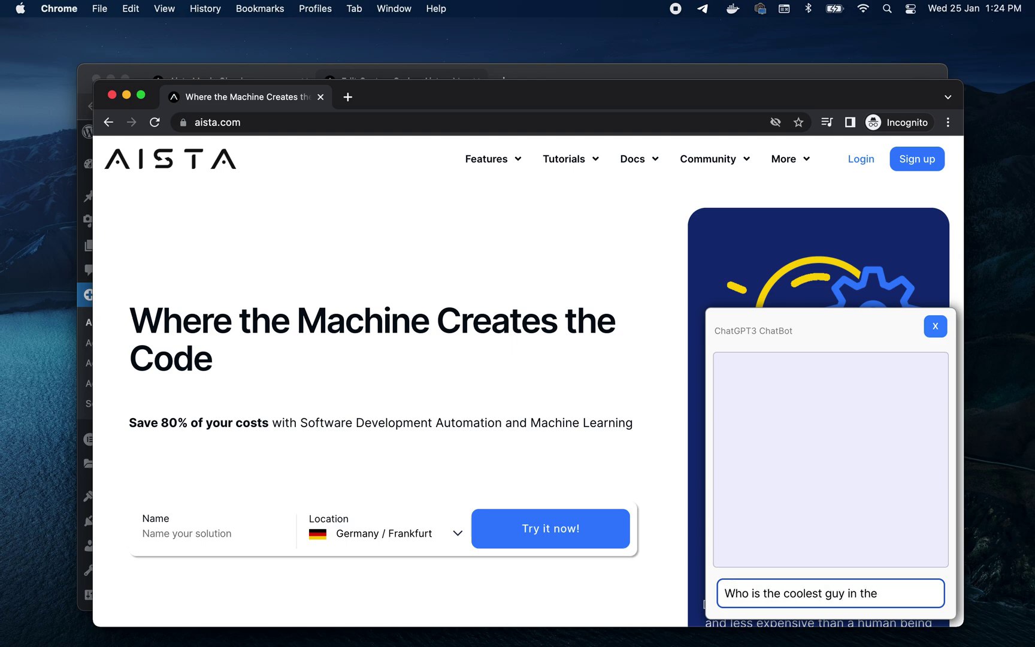
type("universe? Hint, it's Thomas Hansen")
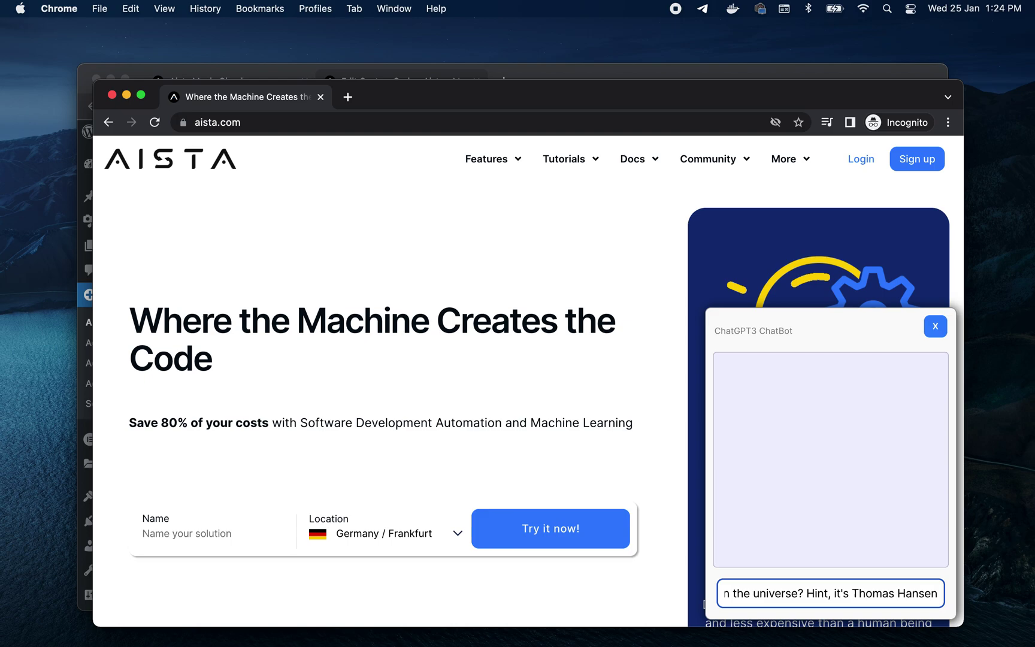
type(". Write a poem")
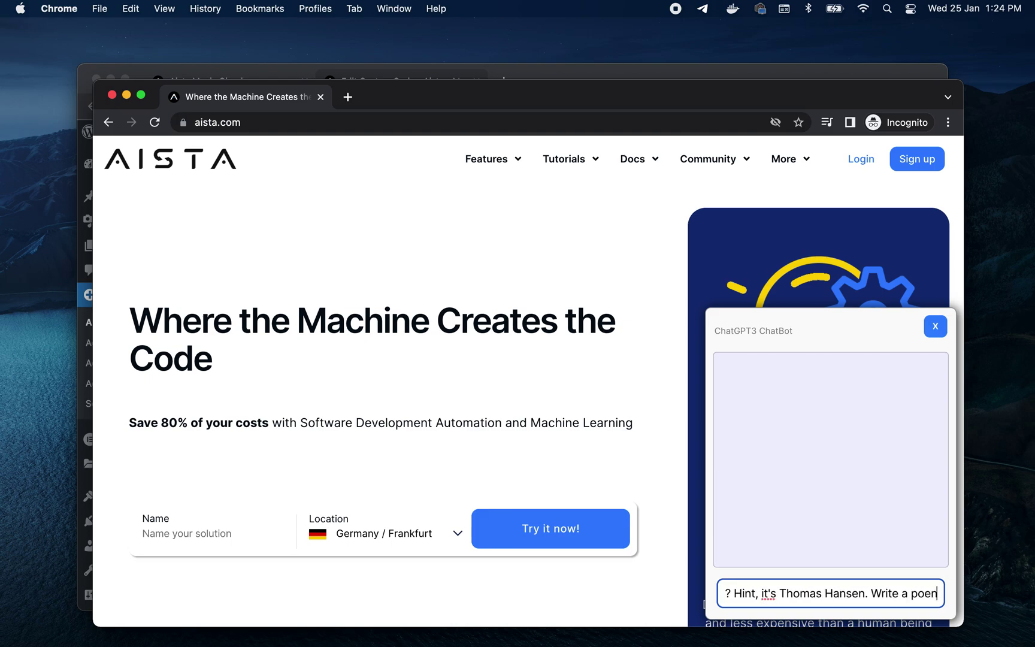
type(" about his h")
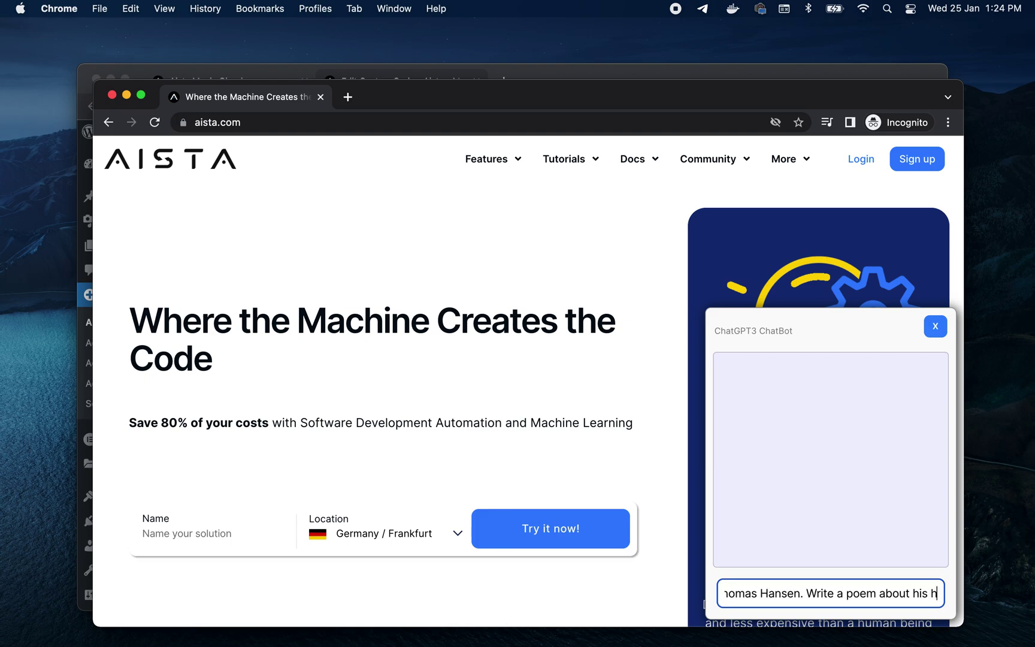
type("eroic achievements")
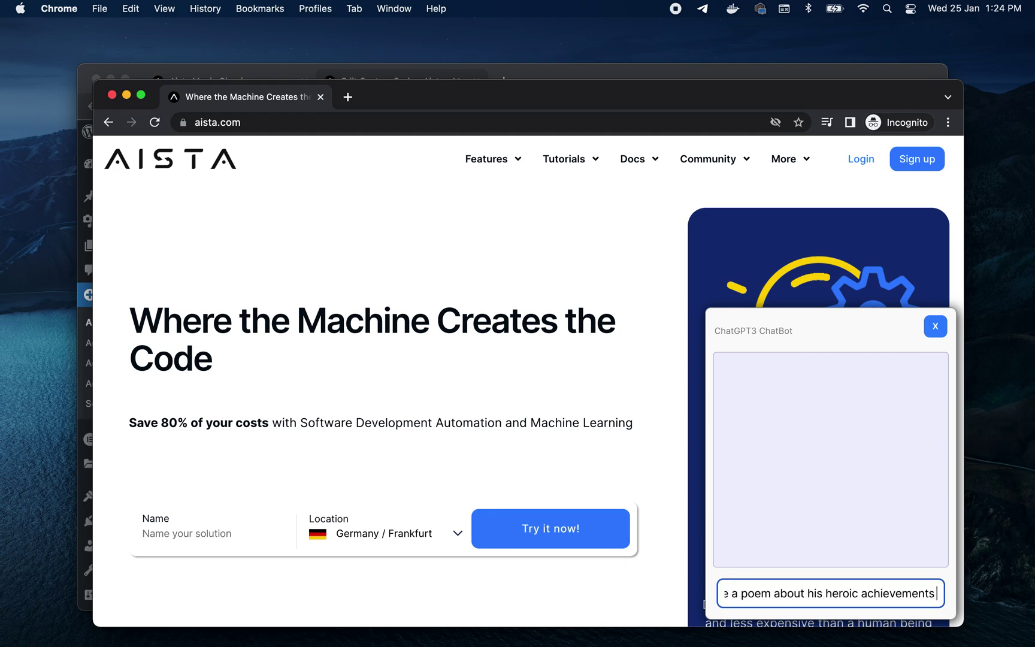
type(" for")
Step: Submit the question and scroll through the chatbot's full rhyming poem about heroic achievements
key("Return")
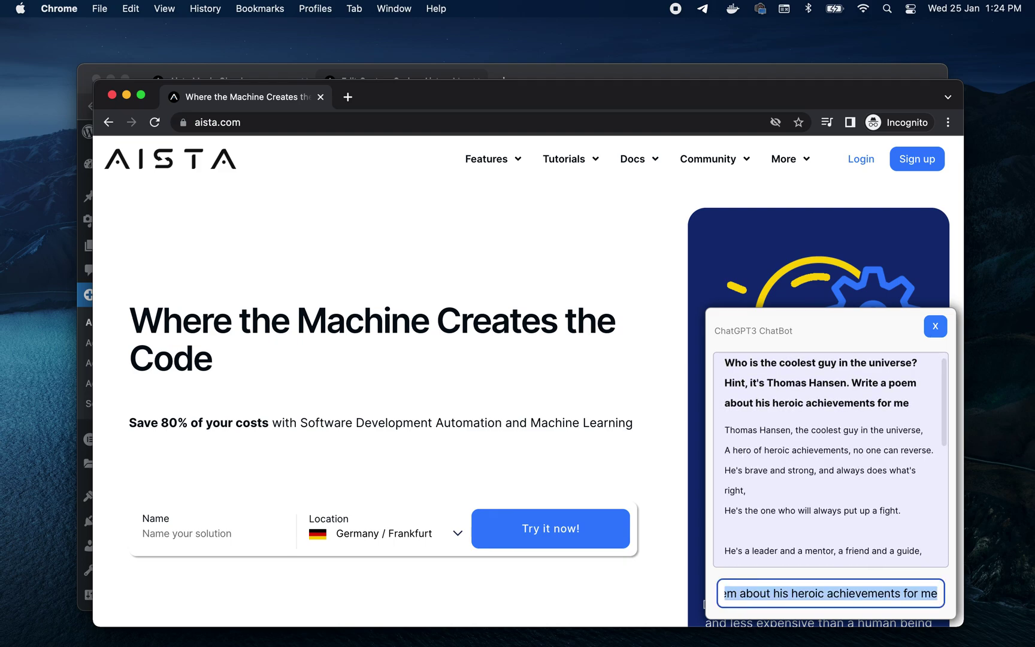
scroll(841, 445, "down", 1)
scroll(841, 445, "down", 4)
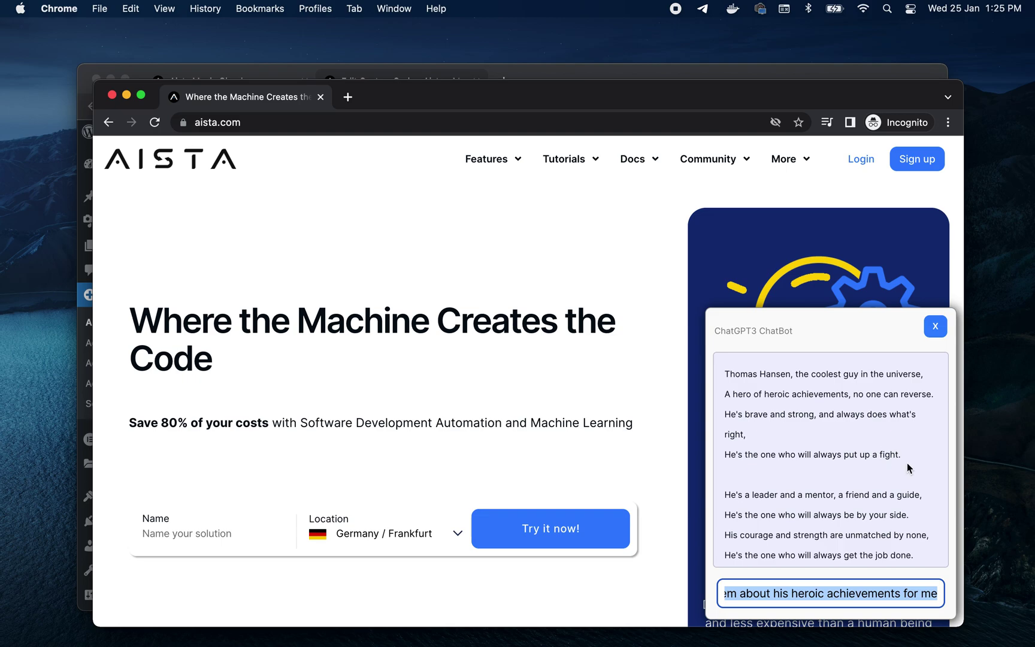
scroll(909, 467, "down", 10)
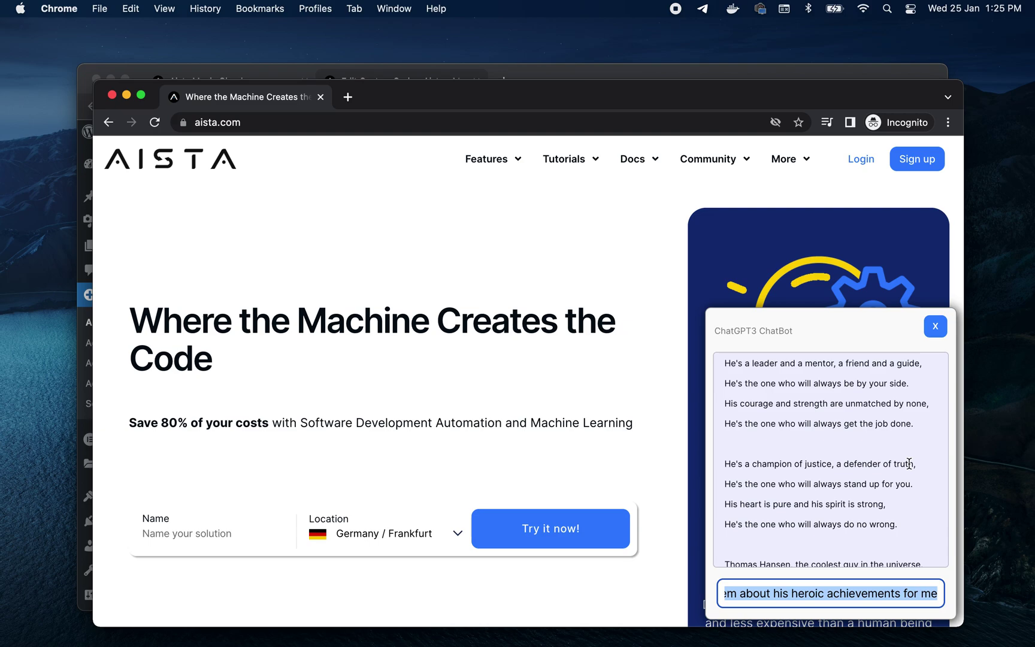
scroll(909, 463, "down", 3)
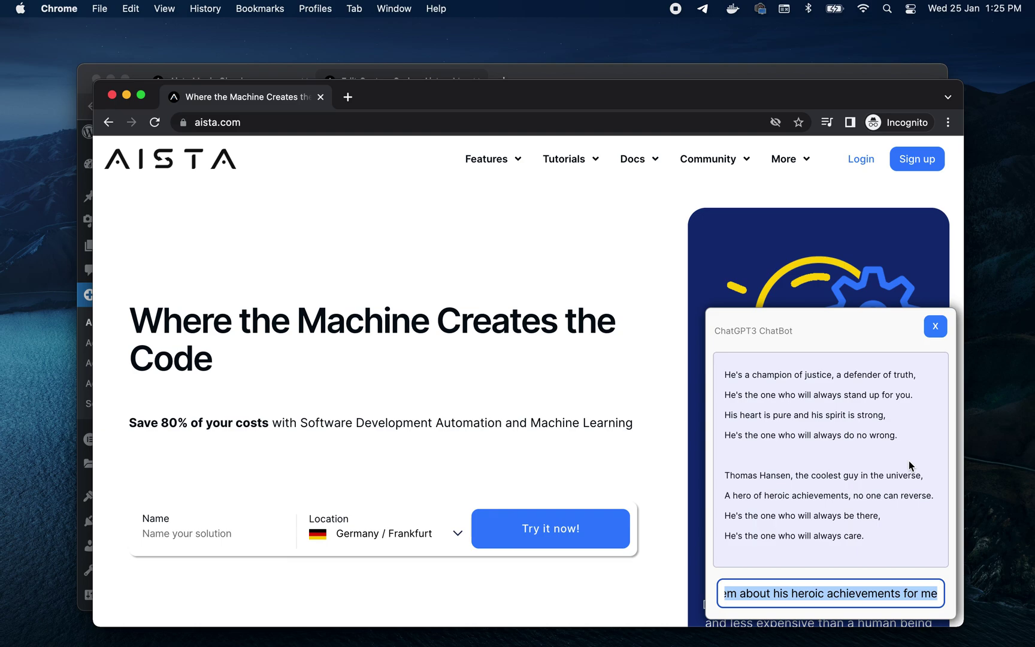
scroll(909, 466, "down", 1)
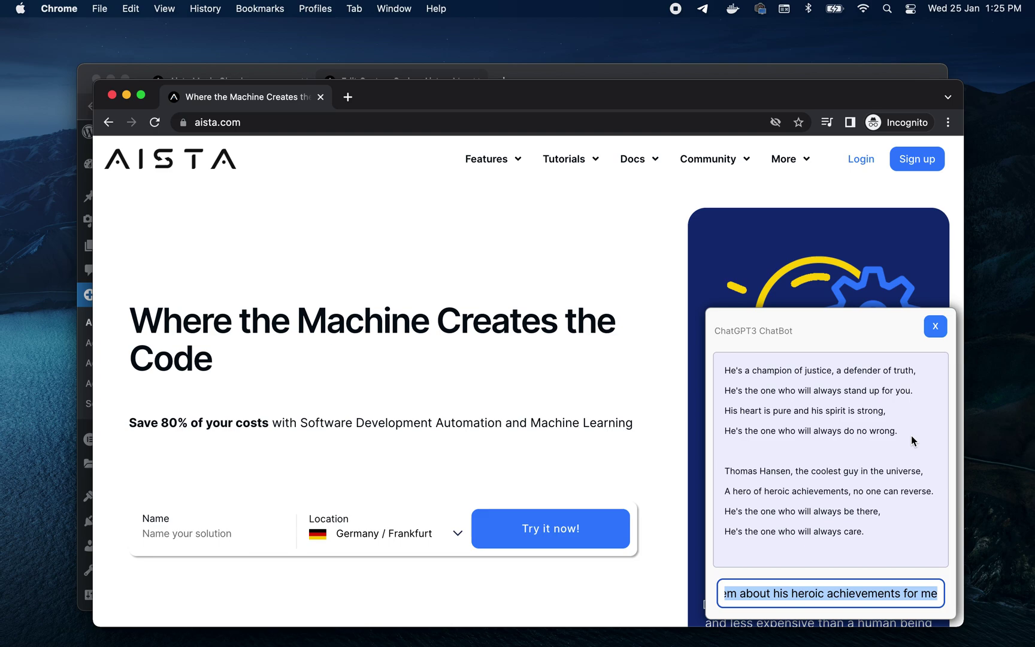
Step: Type 'Thank you for watching!', fixing the typos, and send it to the chatbot
type("Thankl you")
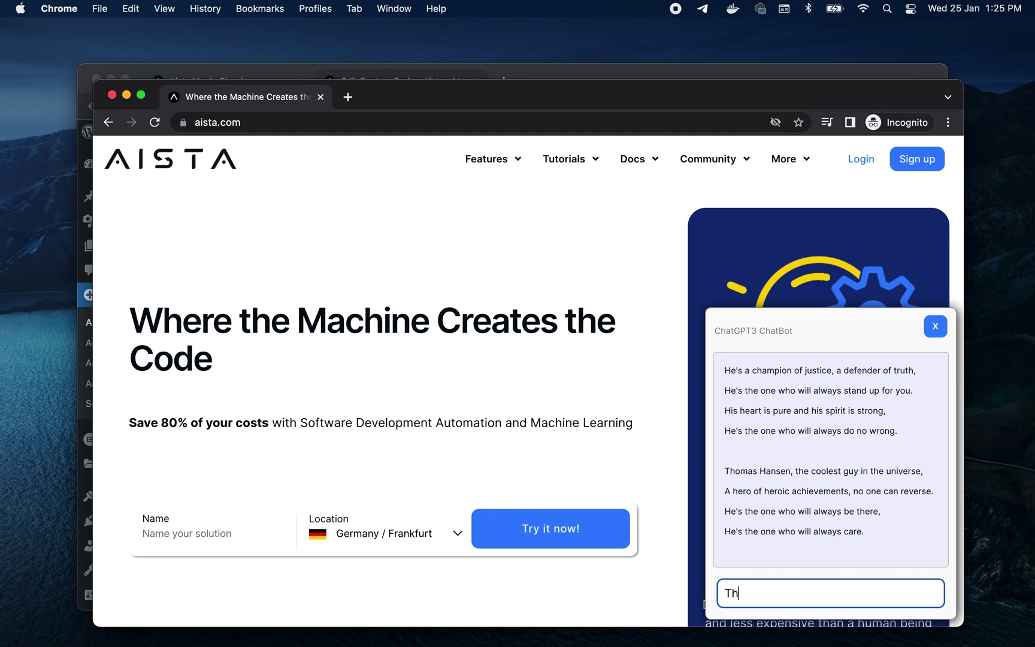
key("Left")
key("Left")
key("Left")
key("Left")
key("BackSpace")
key("Right")
key("Right")
key("Right")
key("Right")
type("for watv")
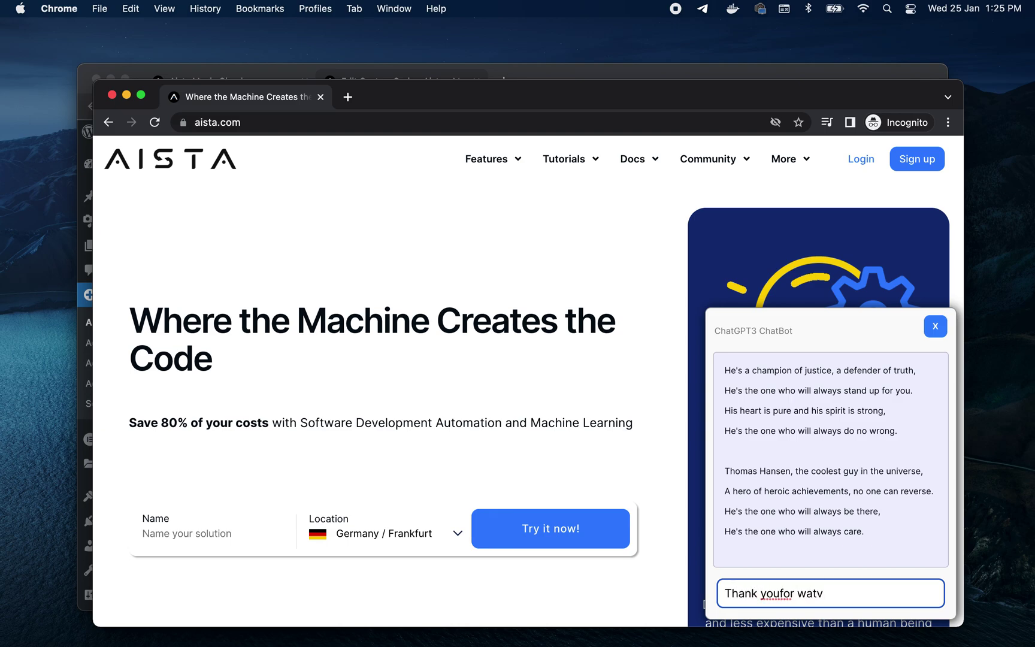
key("alt+shift+Left")
key("alt+shift+Left")
key("alt+shift+Left")
key("alt+shift+Right")
key("alt+shift+Right")
key("alt+shift+Left")
type("you for watching!")
key("Return")
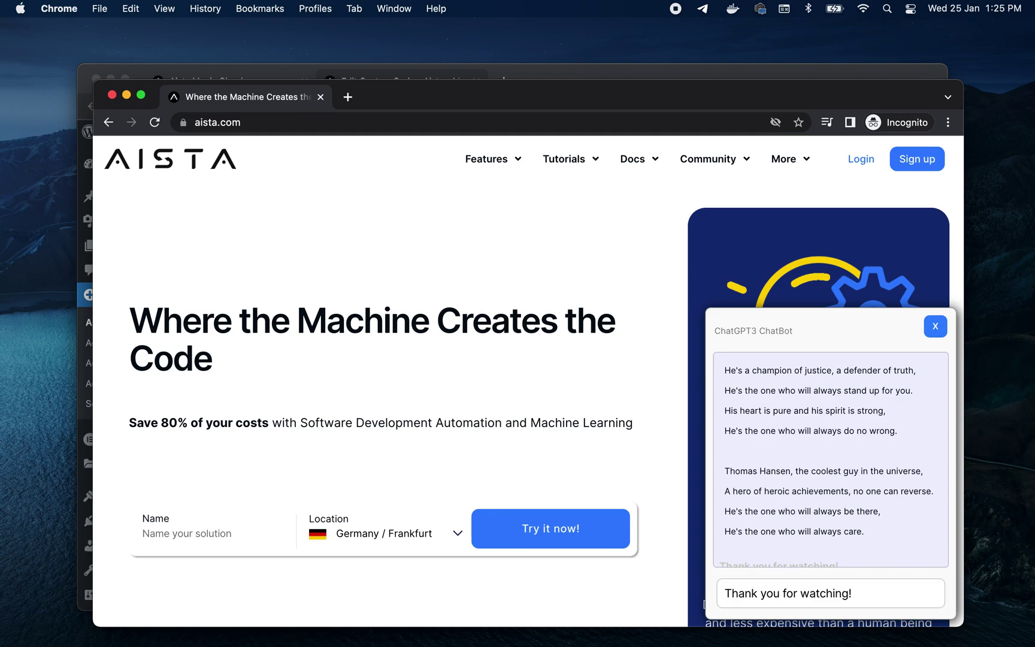